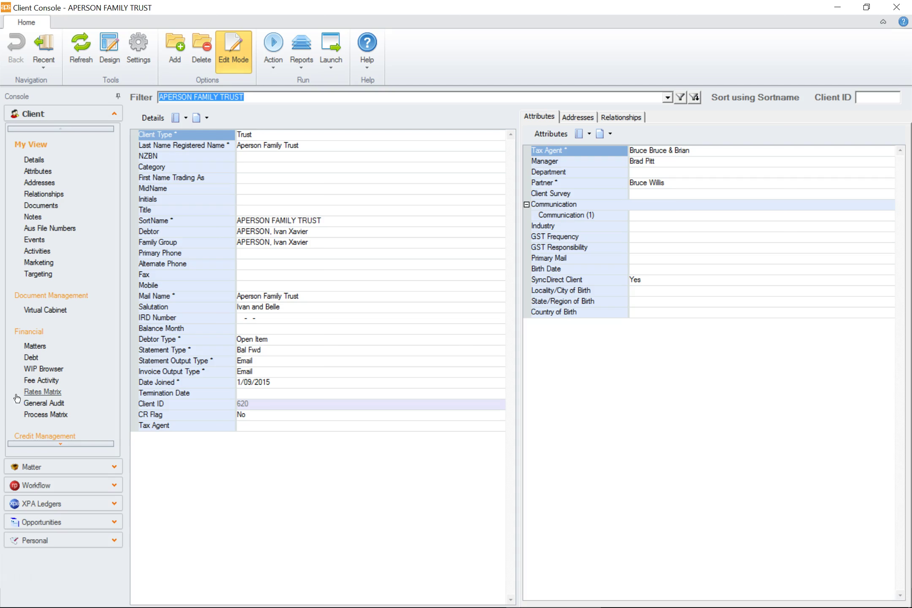
Open the Aperson Family Trust's client projects, and switch to its XPA Ledgers projects
left_click(68, 444)
scroll(51, 304, "down", 3)
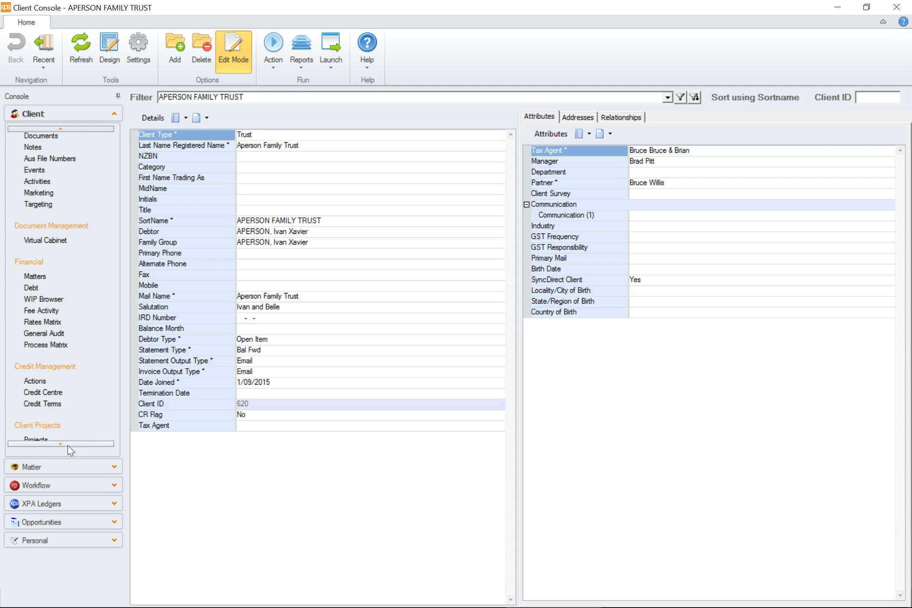
left_click(37, 394)
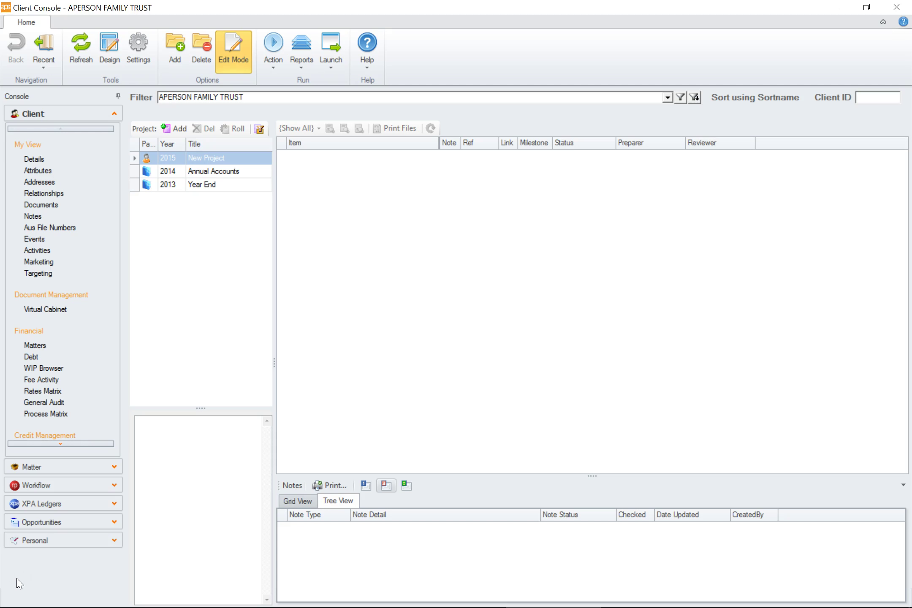
left_click(114, 504)
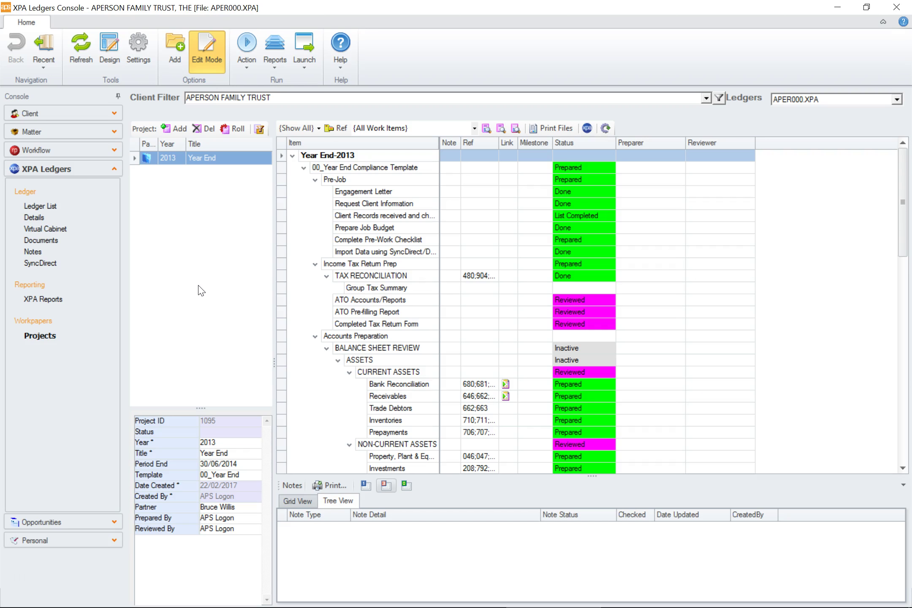
Assign APS Logon as preparer and Audrey Hepburn as reviewer of the Prepare Job Budget item in the 2013 Year End project
left_click(386, 196)
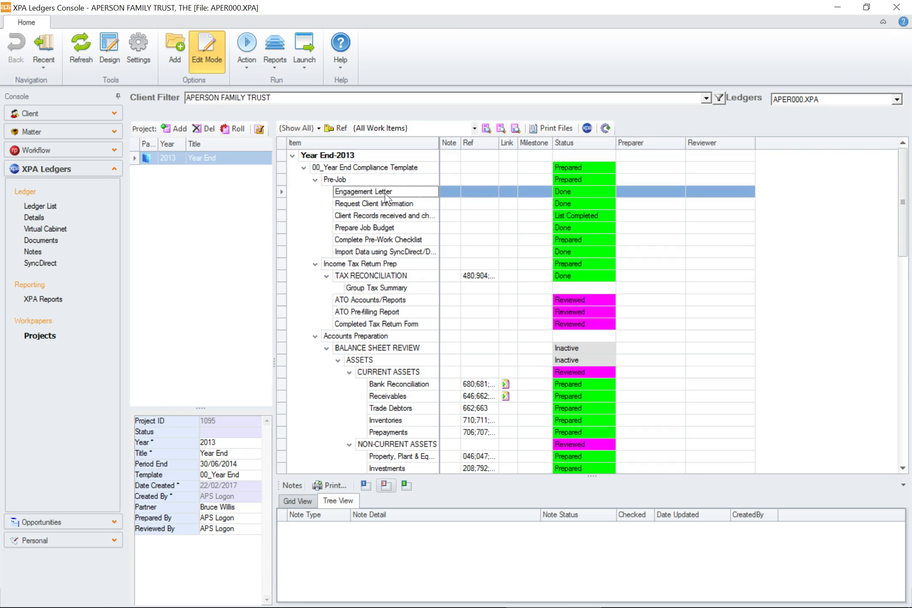
left_click(386, 216)
left_click(386, 230)
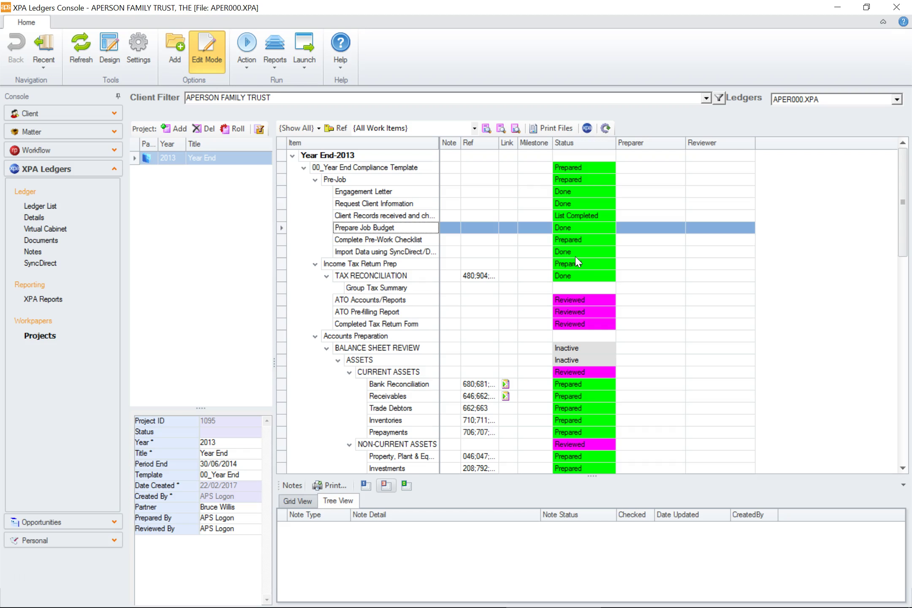
left_click(663, 229)
left_click(700, 226)
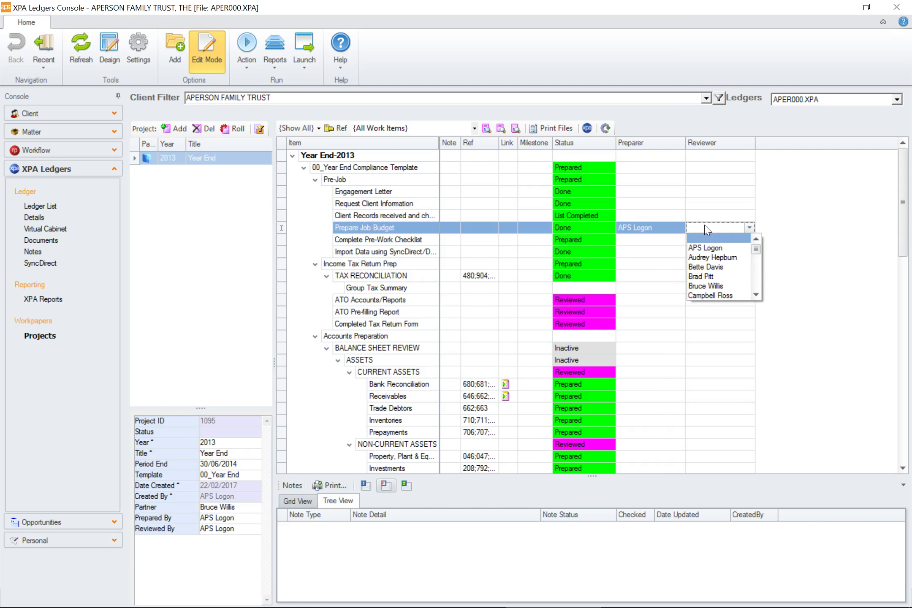
left_click(717, 257)
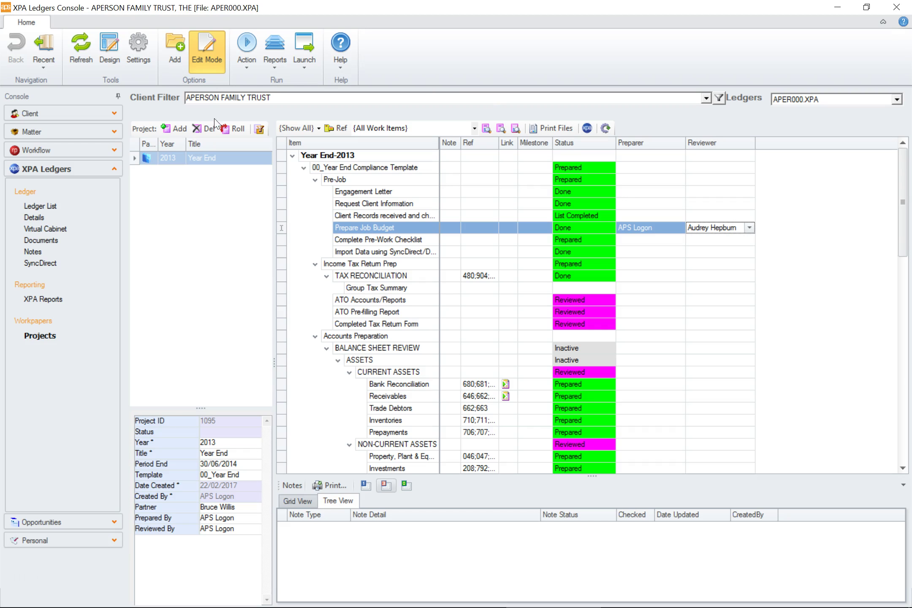
Start a new project for the year 2014 with the title "Year End Compliance"
left_click(177, 132)
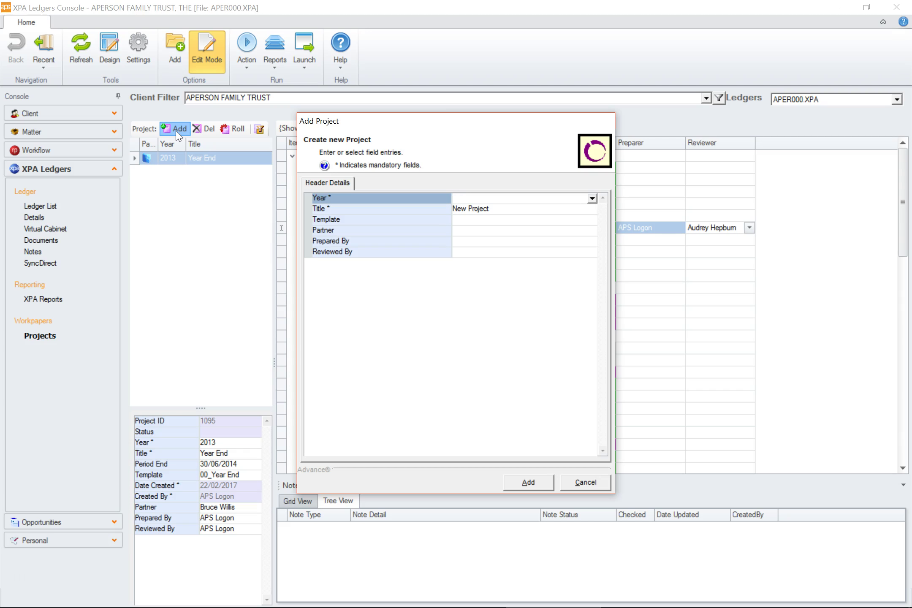
left_click(592, 199)
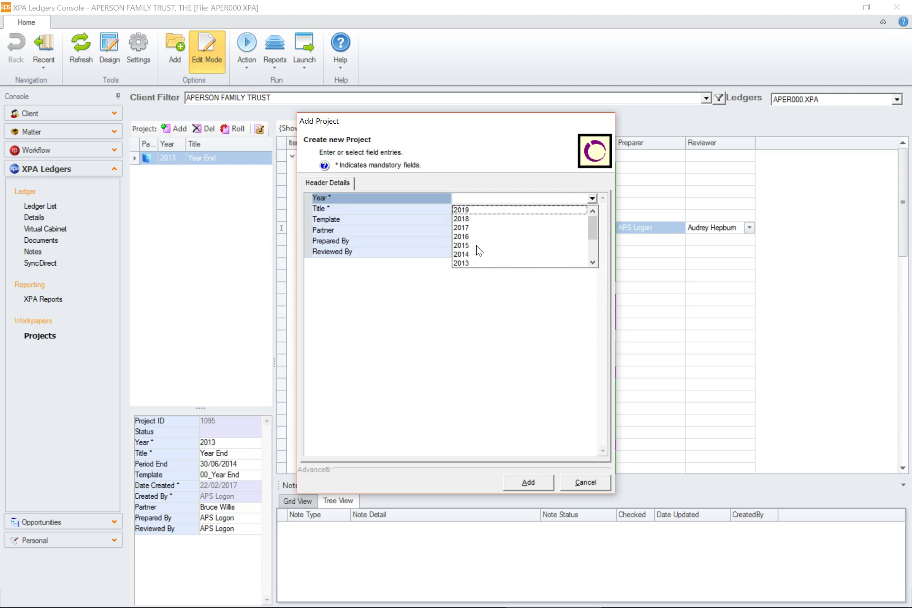
left_click(464, 254)
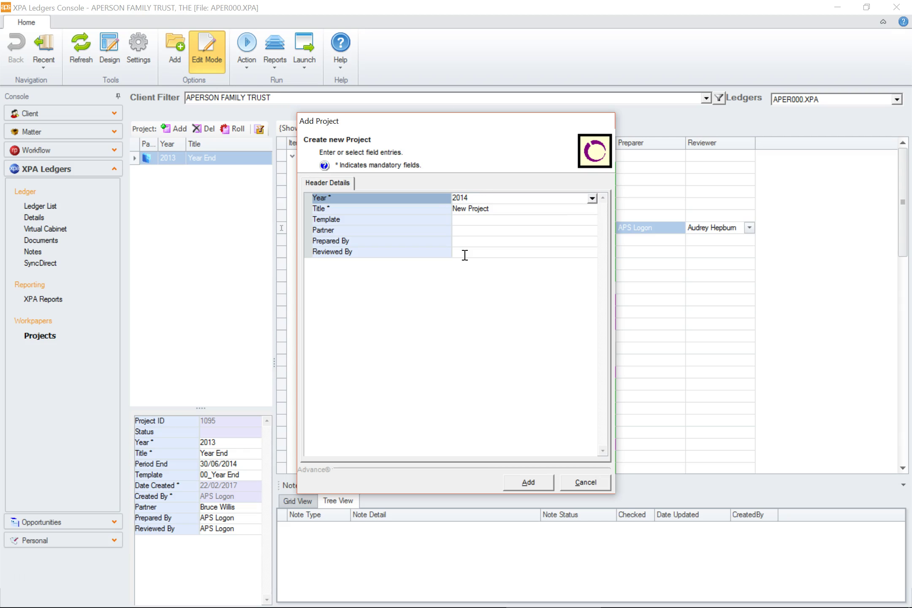
left_click(499, 212)
double_click(500, 214)
key("BackSpace")
key("BackSpace")
key("BackSpace")
key("BackSpace")
key("BackSpace")
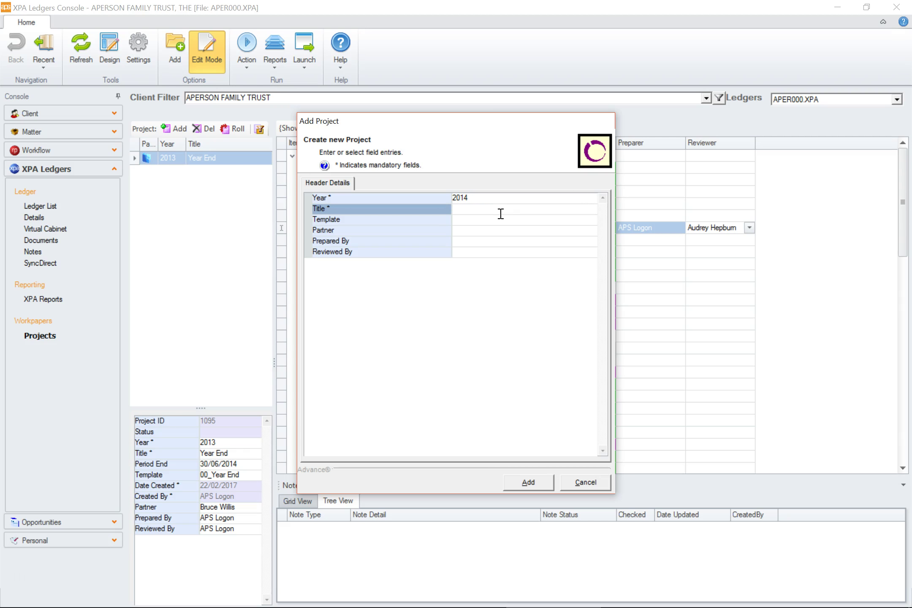
type("Year End Compliance")
Set the new project's template to 00_Year End Compliance Template and its partner to George Clooney
left_click(584, 223)
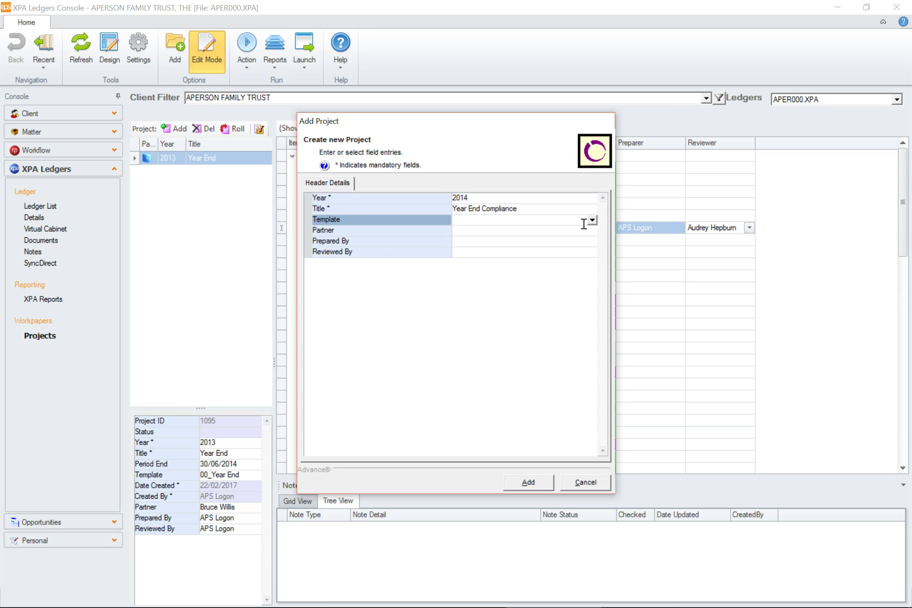
left_click(593, 220)
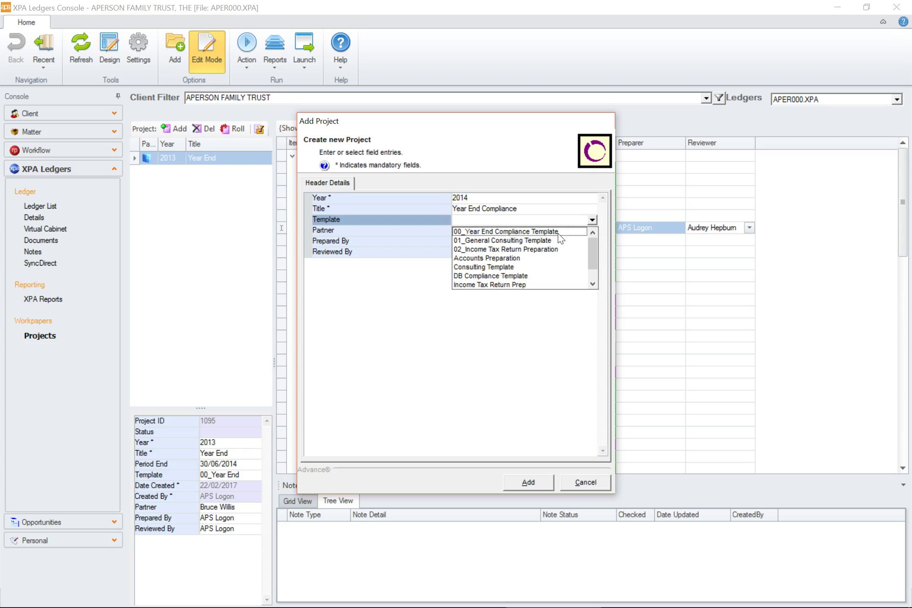
left_click(559, 232)
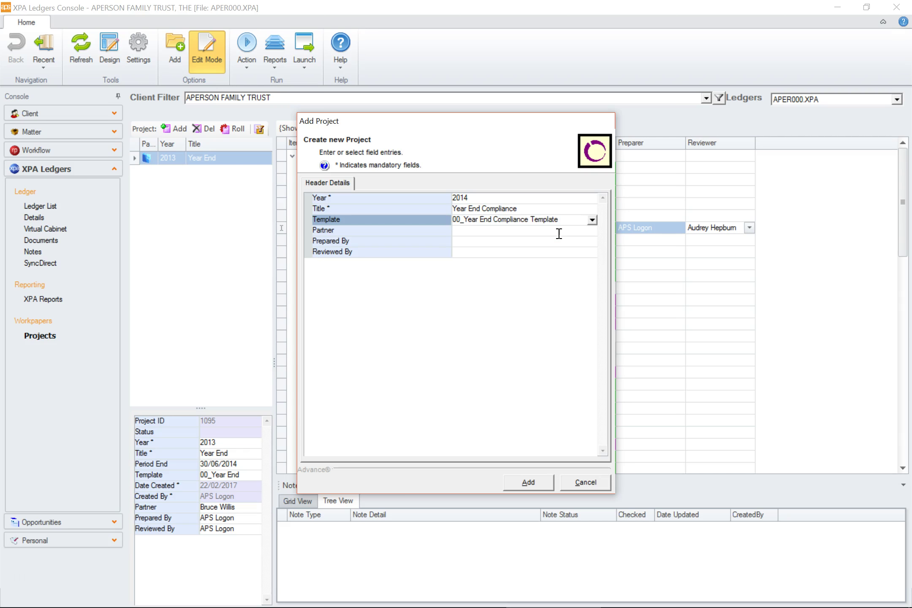
left_click(584, 232)
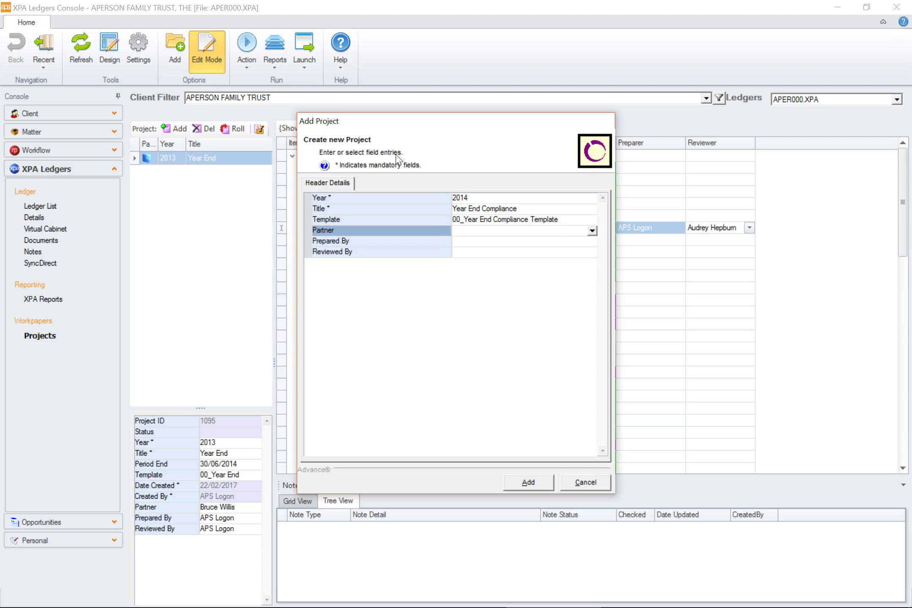
left_click(592, 231)
left_click(526, 250)
left_click(517, 252)
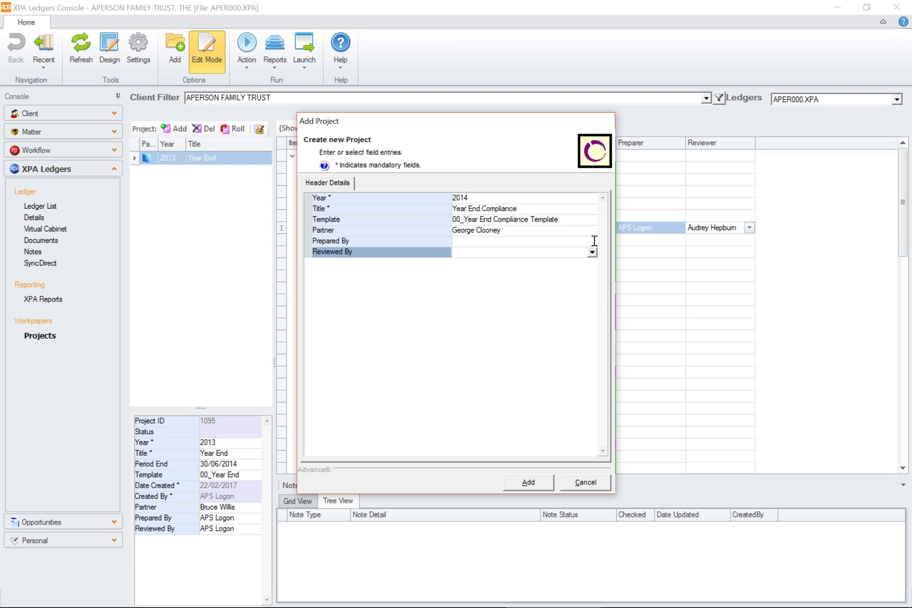
Set Prepared By to Bette Davis and Reviewed By to APS Logon, and create the project
left_click(594, 240)
left_click(593, 241)
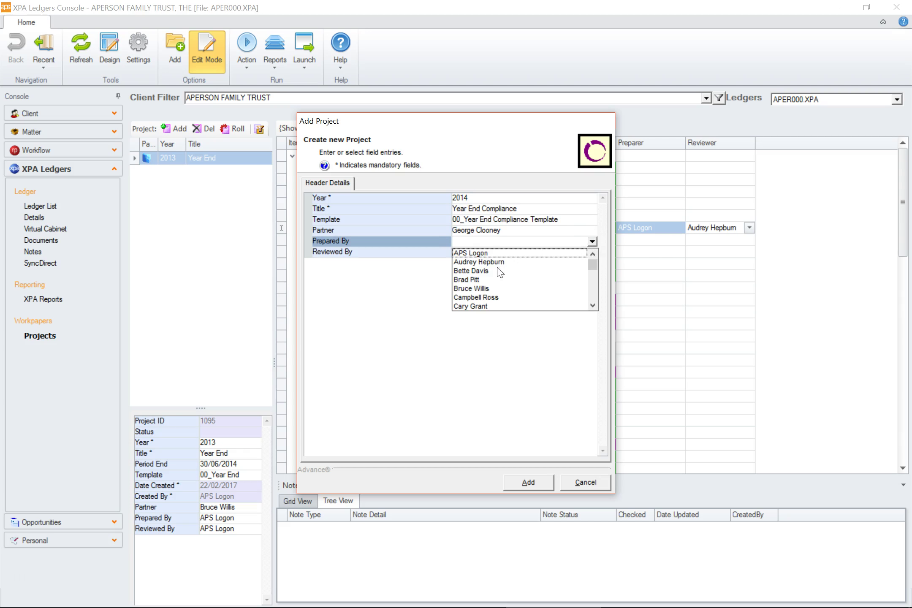
left_click(477, 271)
left_click(531, 251)
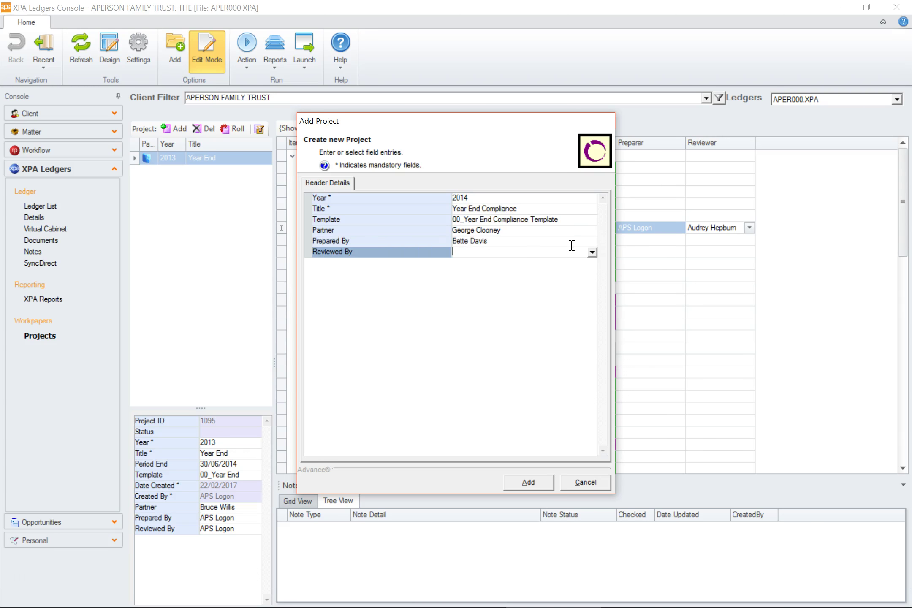
left_click(592, 252)
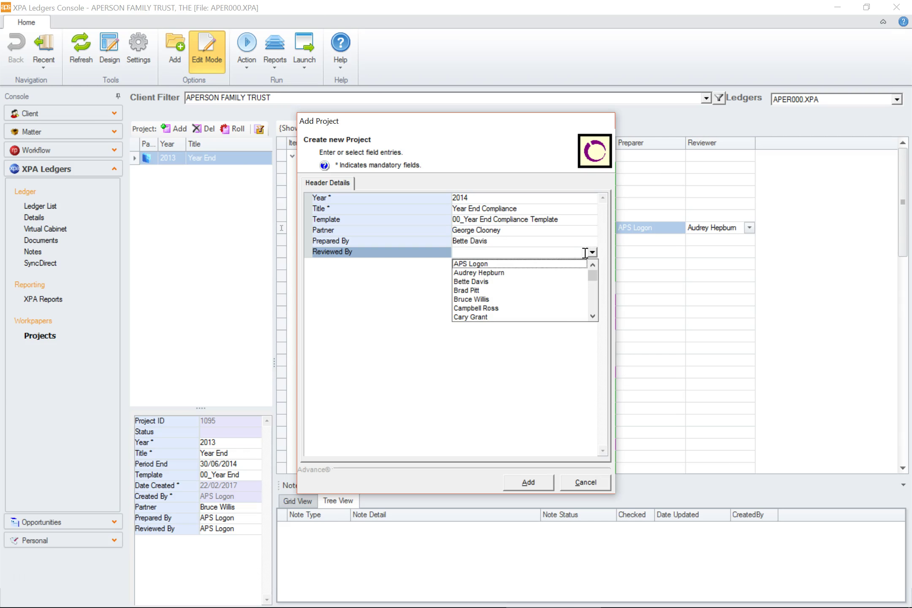
left_click(520, 265)
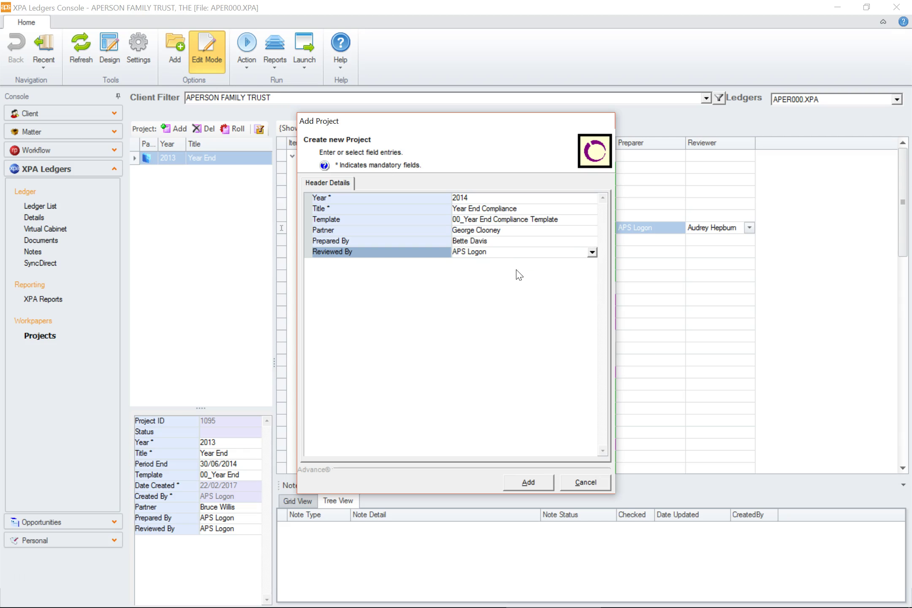
left_click(528, 482)
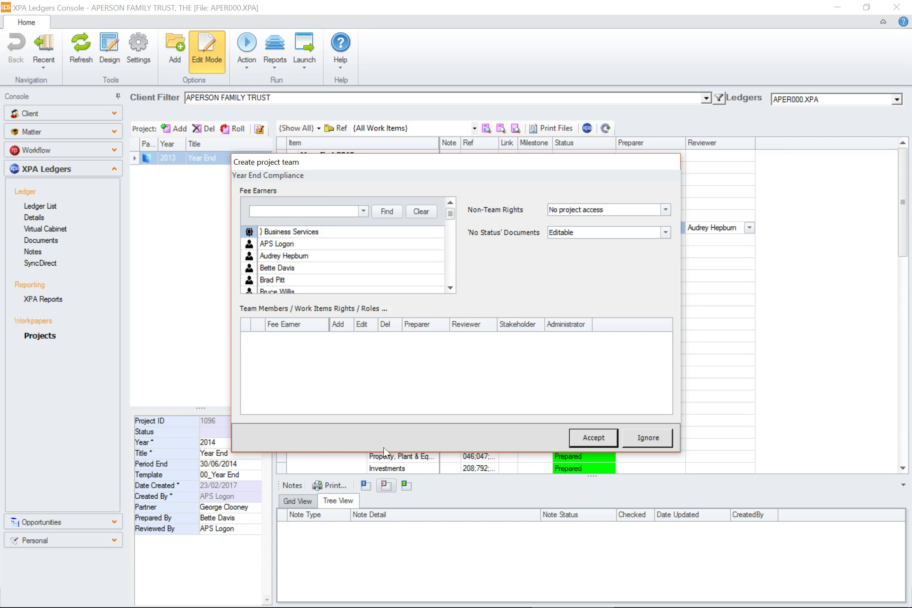
Add the fee earners Brad Pitt, Audrey Hepburn and APS Logon to the project team
left_click(315, 282)
double_click(312, 280)
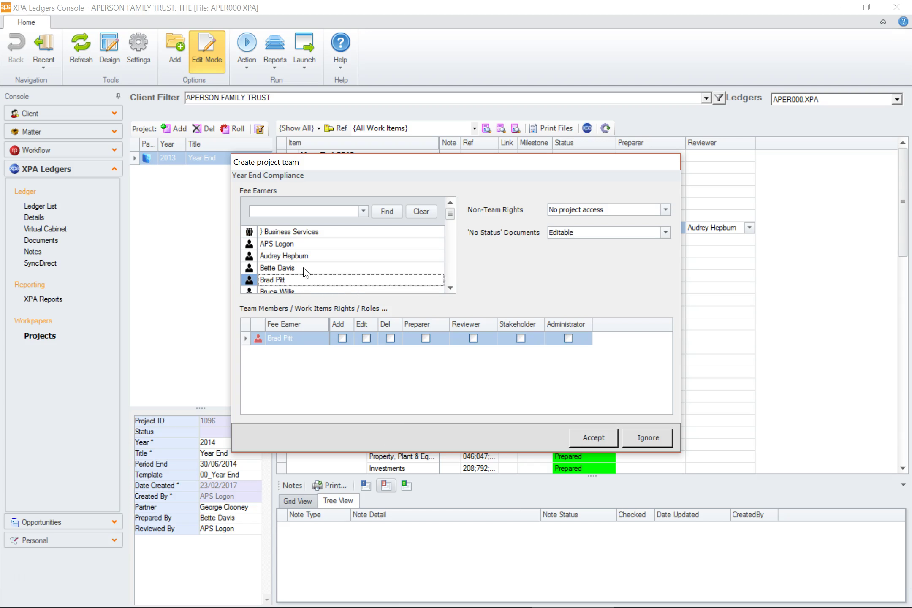
double_click(299, 256)
left_click(296, 244)
double_click(295, 244)
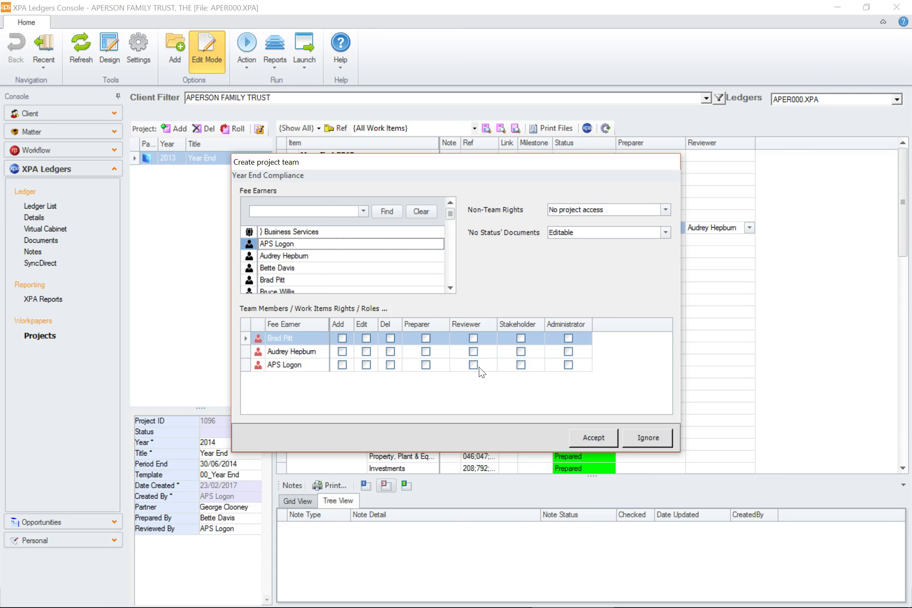
Assign the team roles: APS Logon as Preparer, Audrey Hepburn as Reviewer and Brad Pitt as Stakeholder
left_click(426, 365)
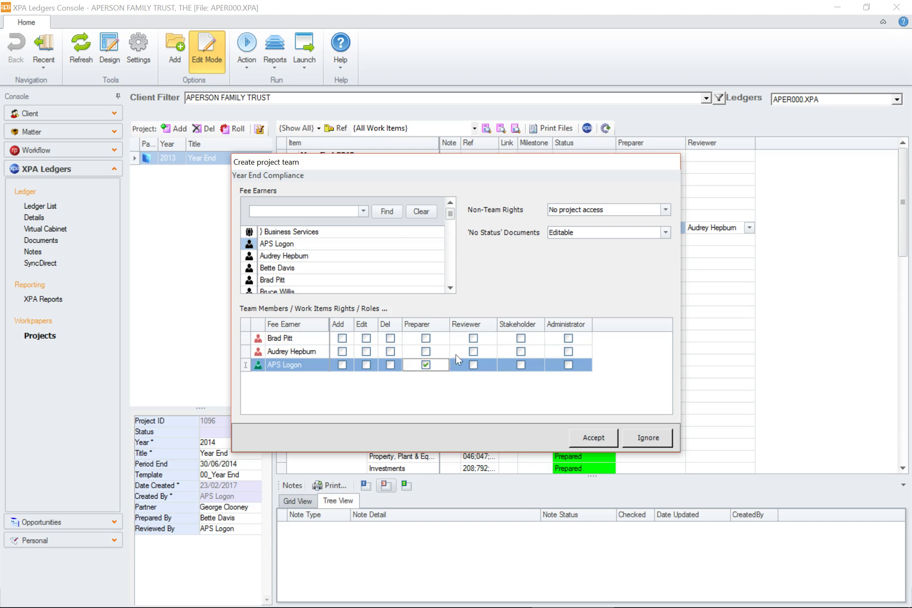
left_click(474, 351)
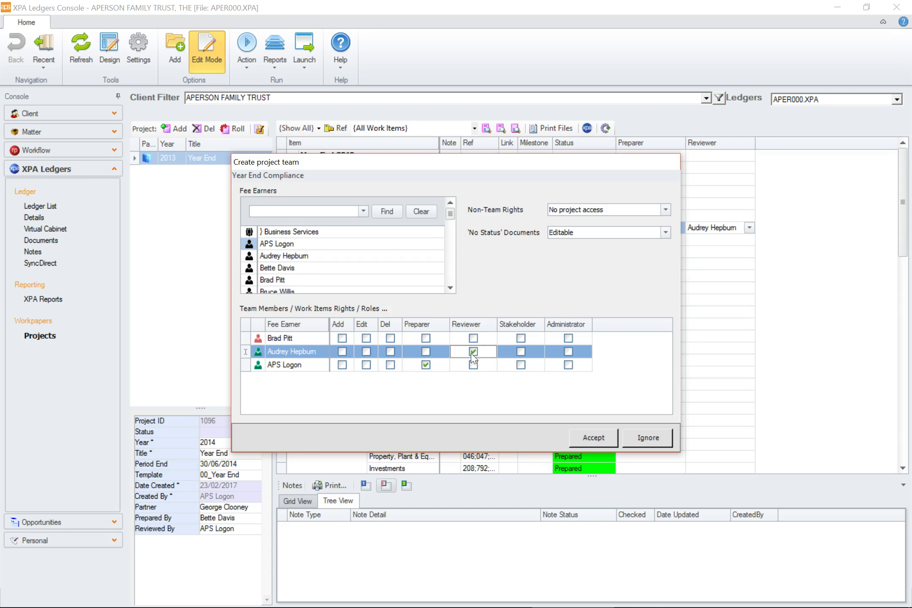
left_click(520, 339)
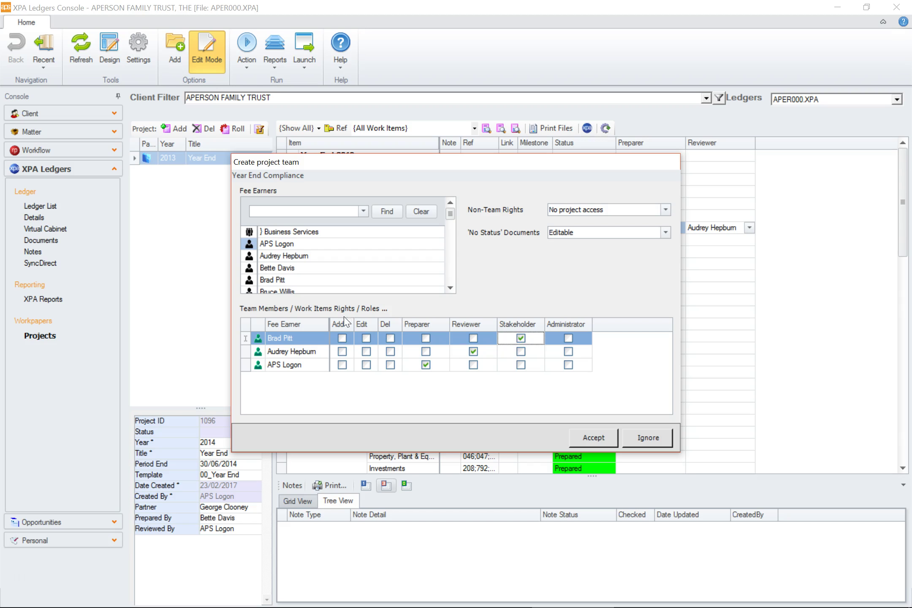
Grant Add and Edit work item rights to all three project team members
left_click(342, 339)
left_click(366, 340)
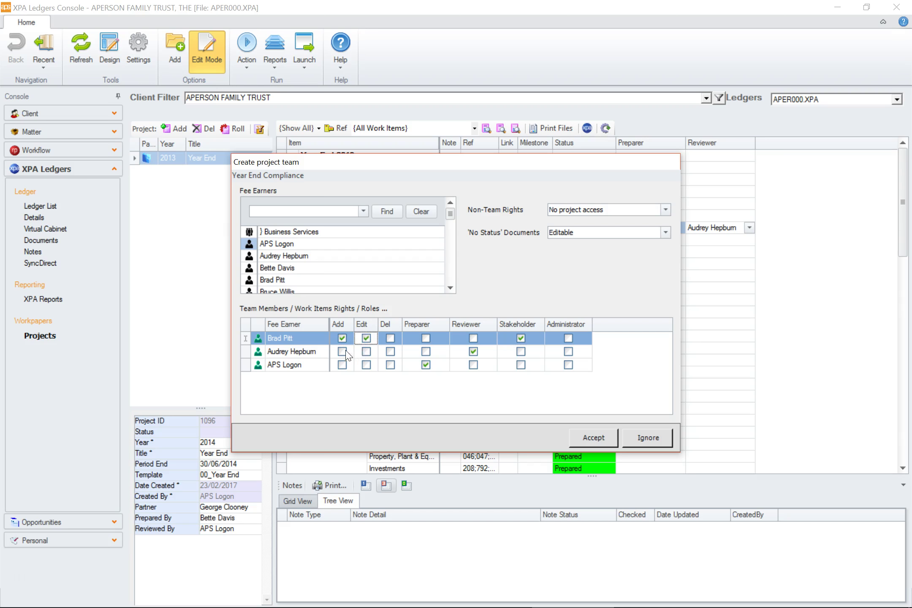
left_click(343, 352)
left_click(367, 352)
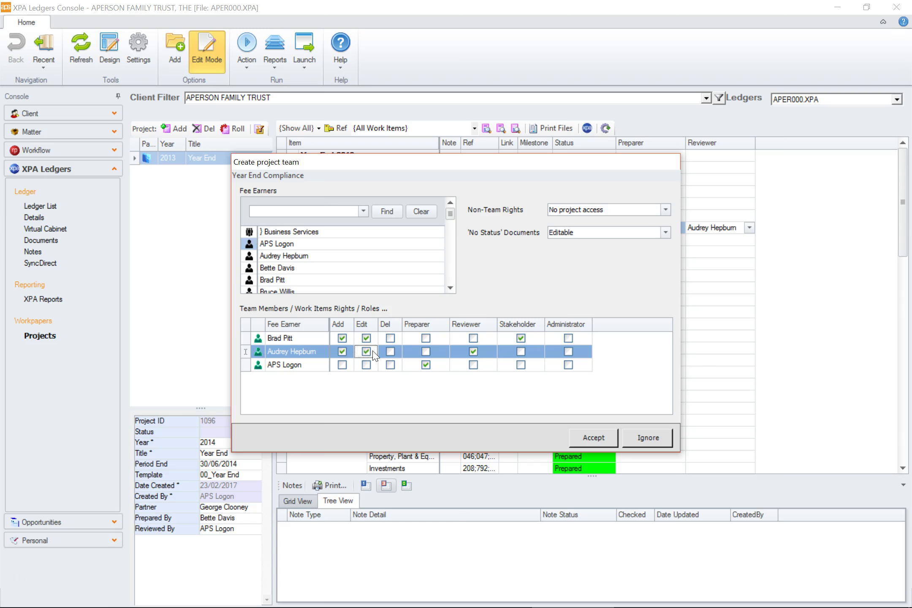
left_click(342, 365)
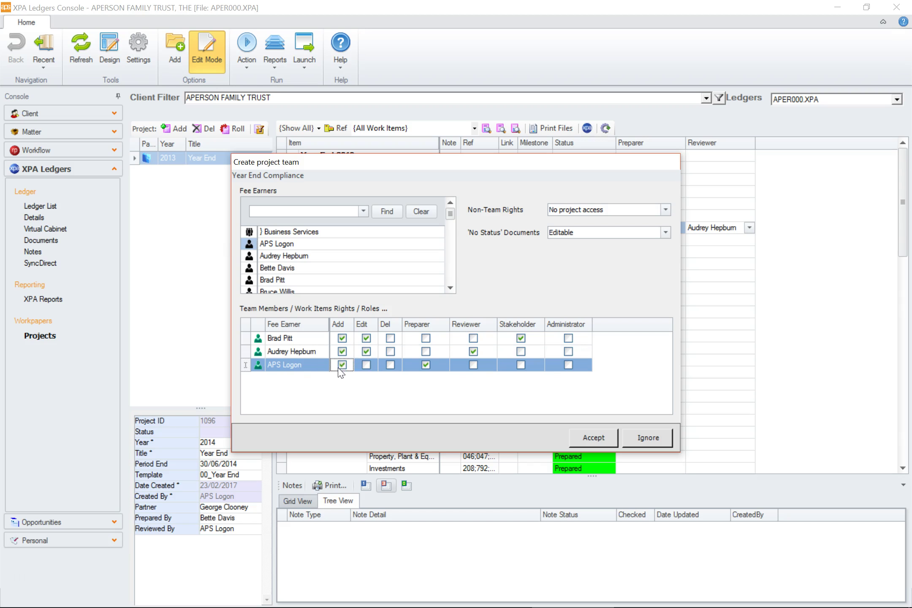
left_click(370, 371)
Set the non-team rights to "Document view only" and leave 'No Status' documents as Editable
left_click(666, 210)
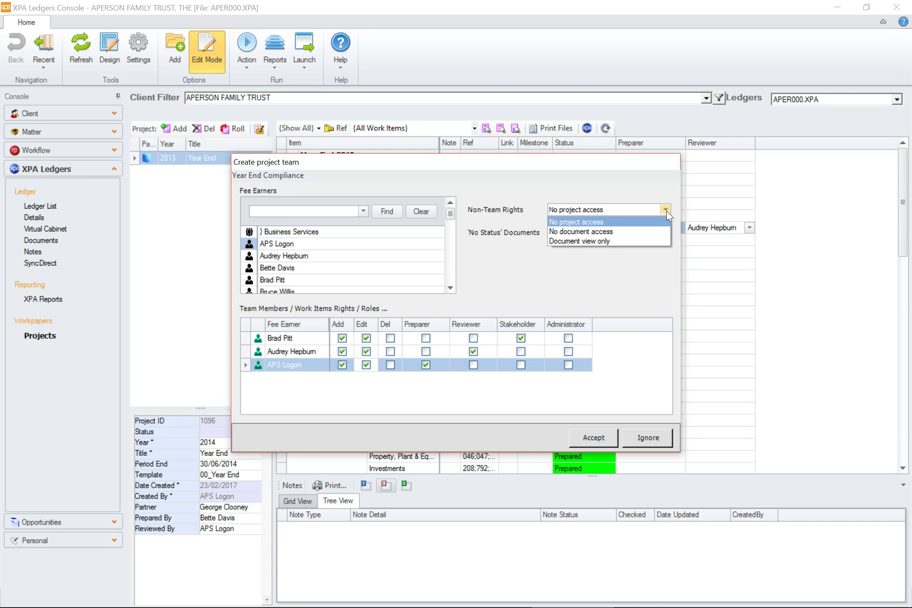
left_click(636, 239)
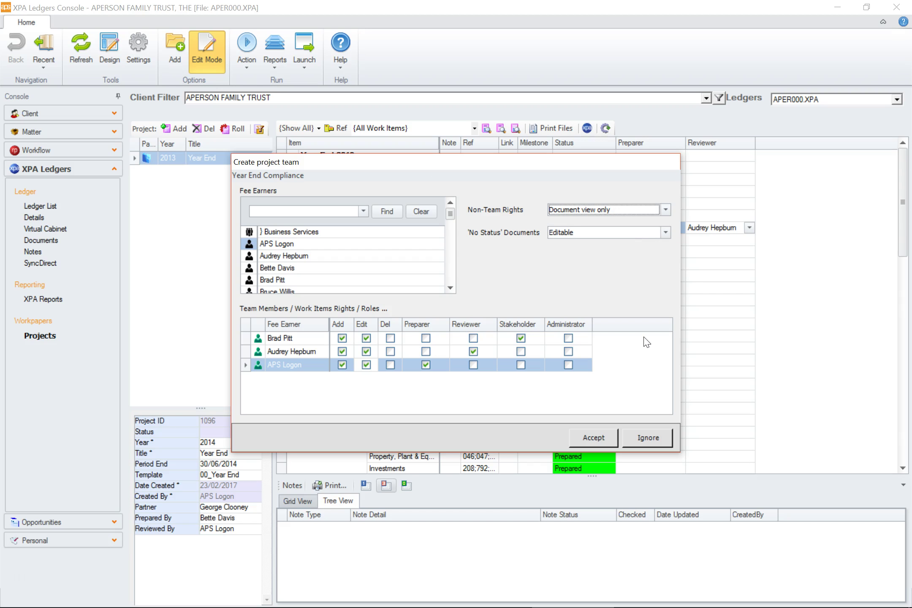
left_click(666, 233)
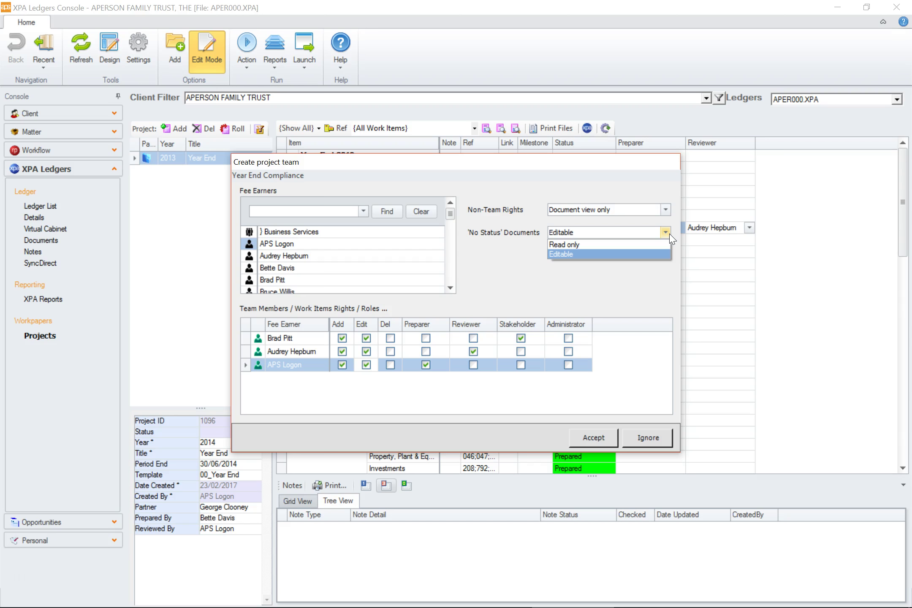
left_click(638, 287)
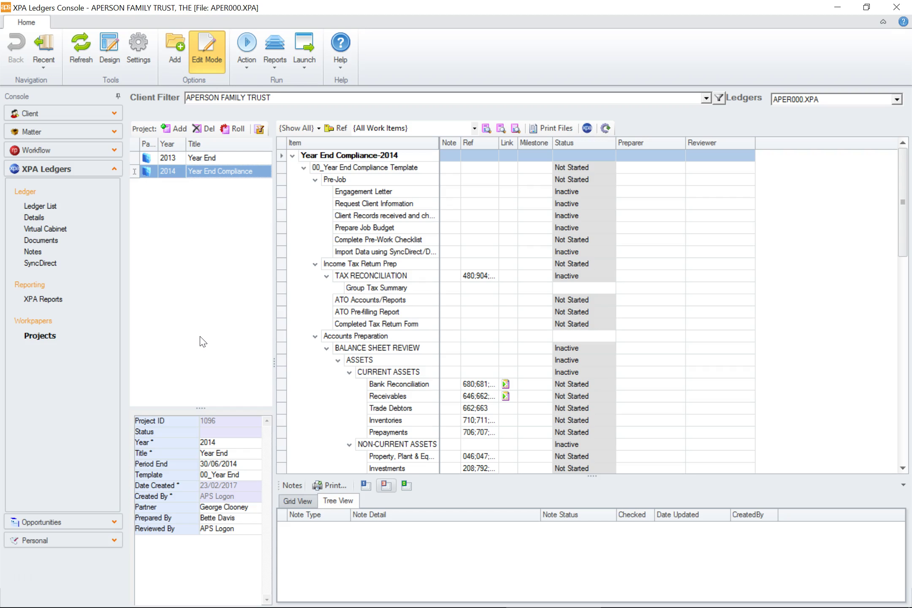
Select the Request Client Information item under Pre-Job in the 2014 Year End Compliance project
left_click(414, 208)
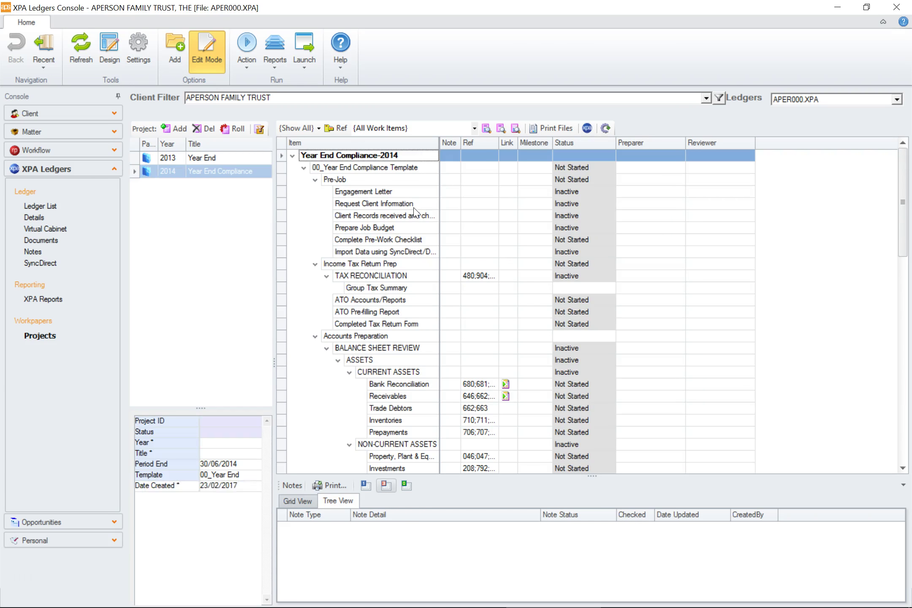
left_click(405, 206)
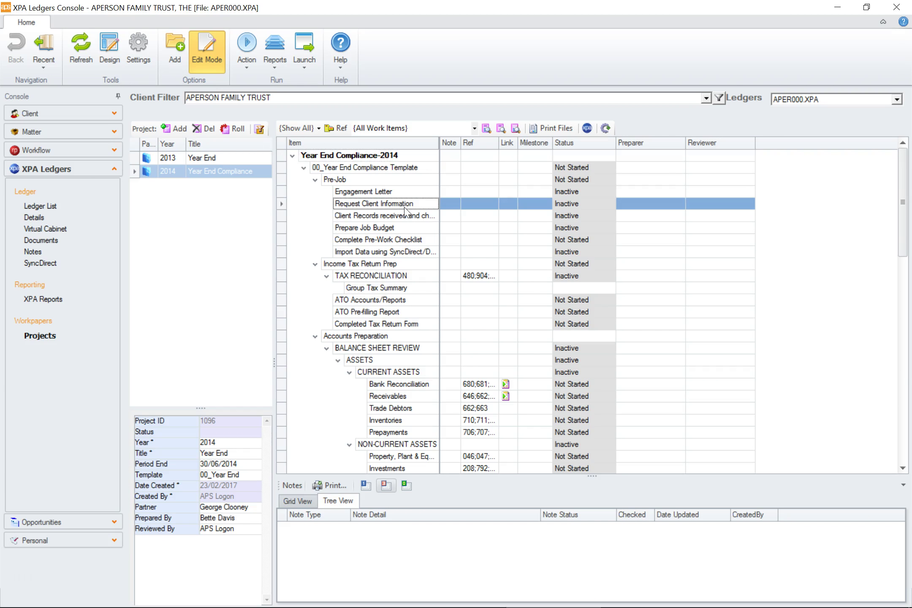
Set the status of Request Client Information to Done and of the Client Records received item to List Completed
left_click(613, 204)
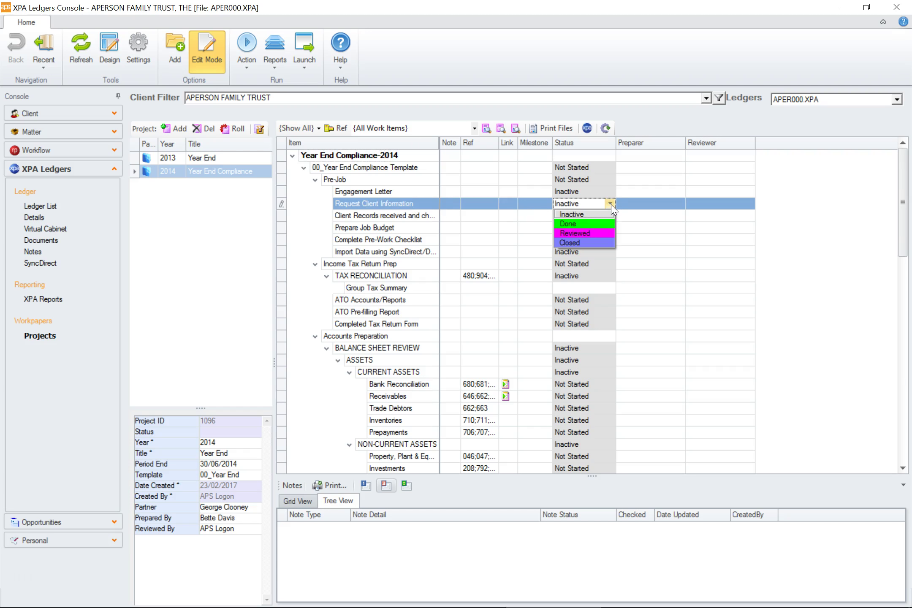
left_click(604, 225)
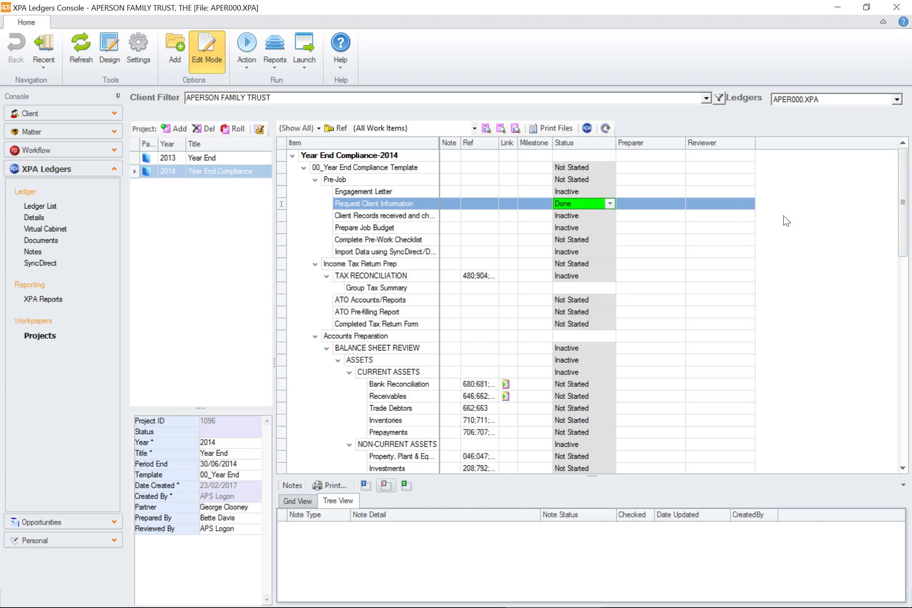
left_click(611, 220)
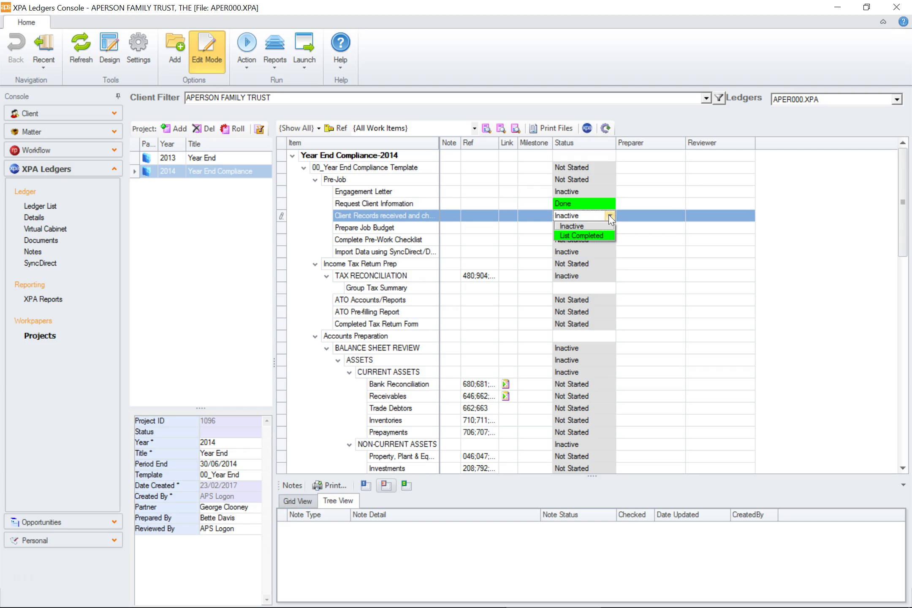
left_click(601, 237)
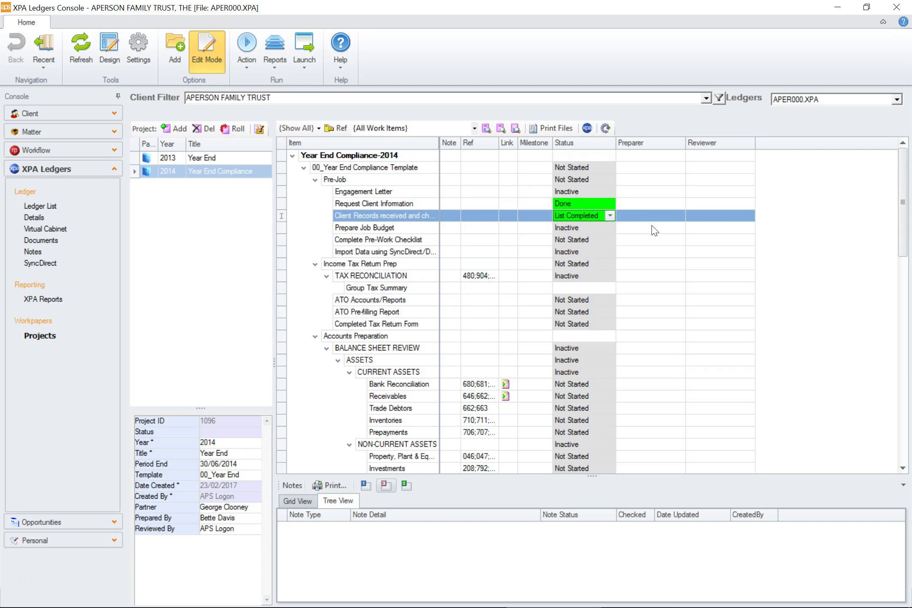
Collapse the Pre-Job and Income Tax Return Prep groups and set the Bank Reconciliation status to WIP
left_click(315, 179)
left_click(315, 191)
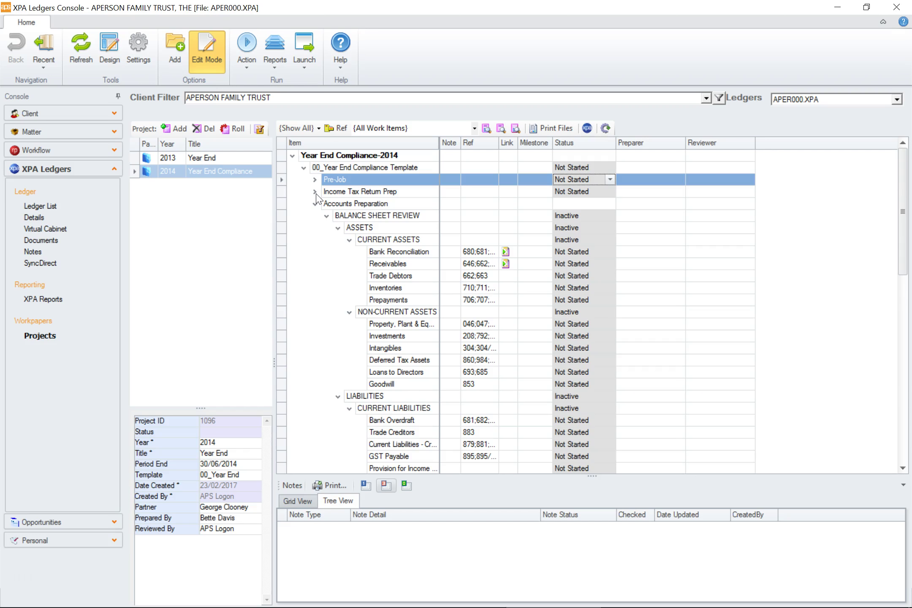
left_click(400, 252)
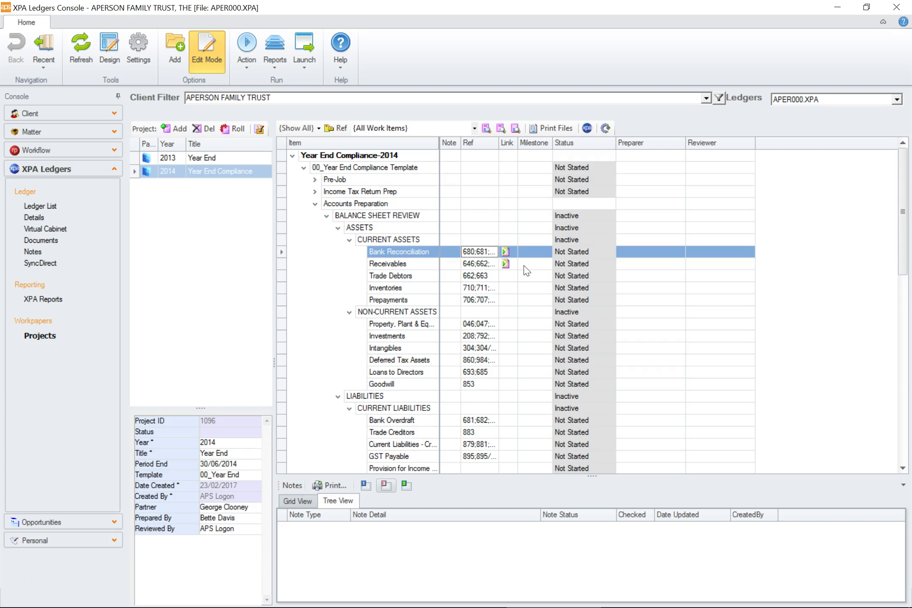
left_click(611, 252)
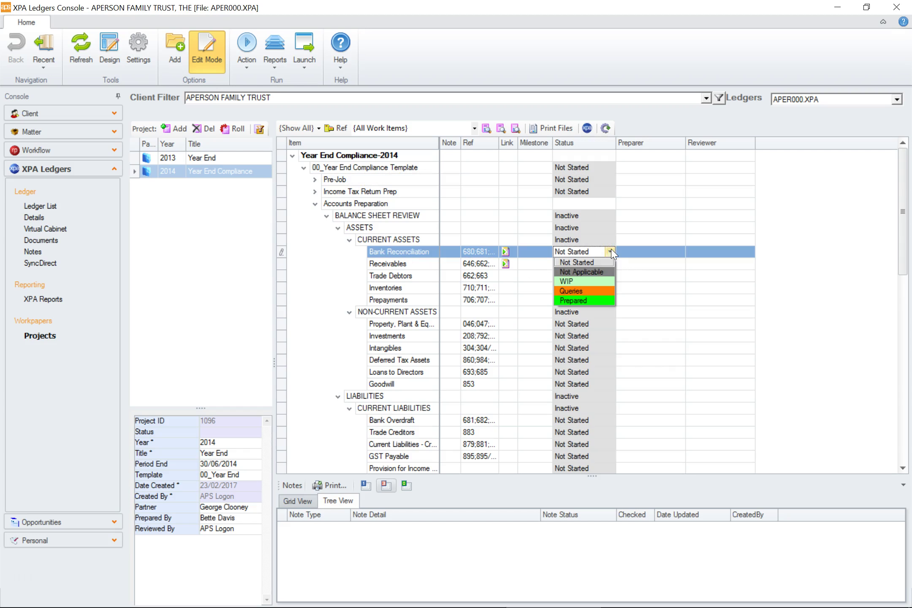
left_click(599, 281)
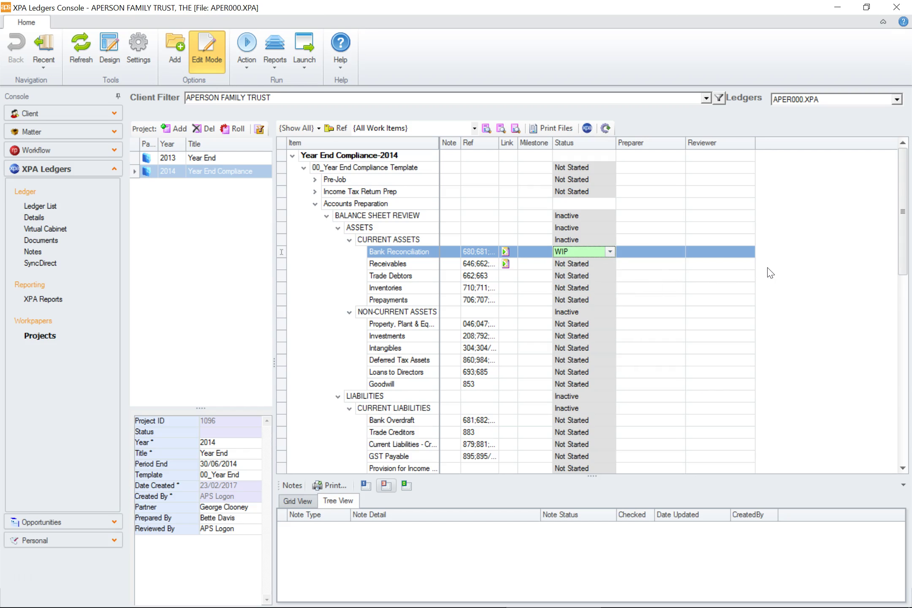
Open the workpaper file linked to Bank Reconciliation to view it, and close the workbook again
right_click(506, 252)
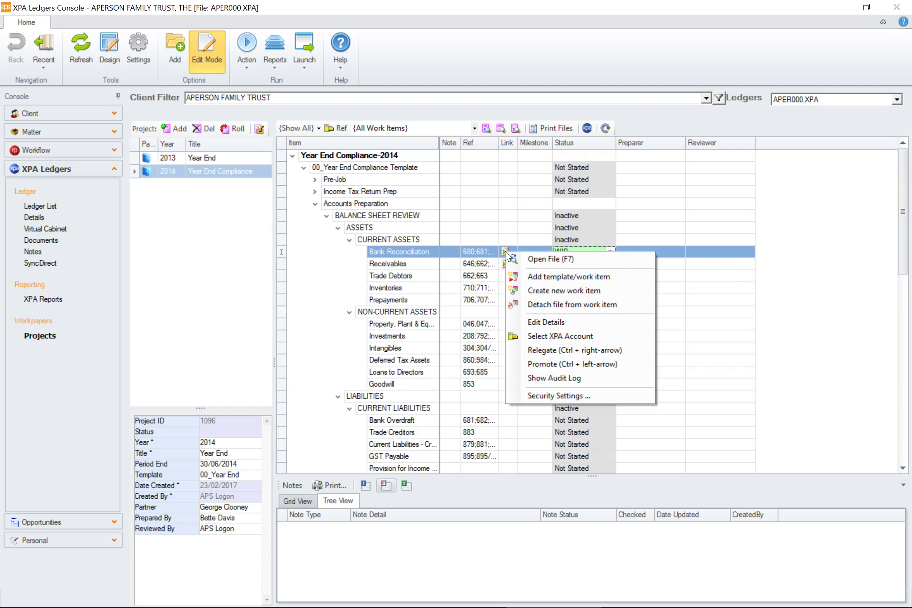
left_click(527, 262)
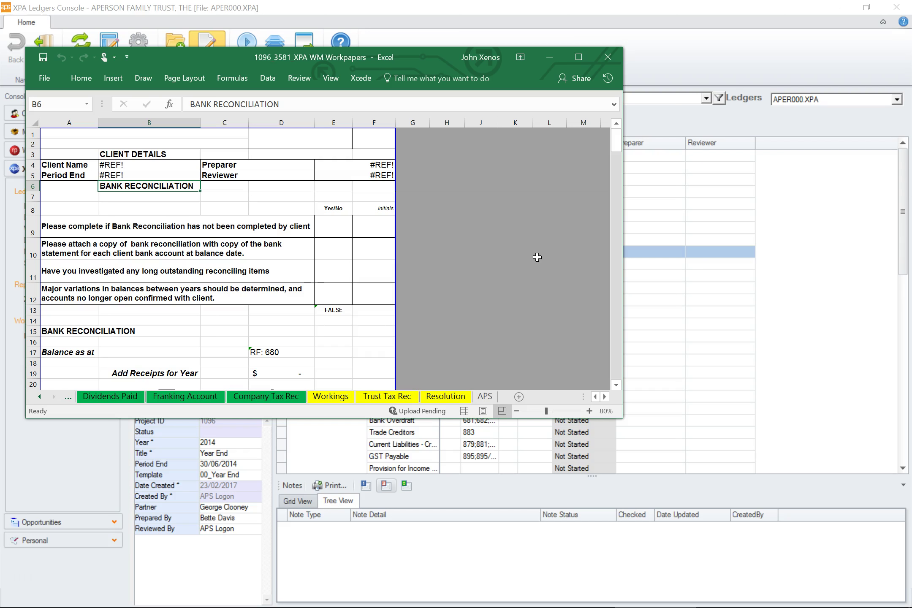
left_click(608, 57)
left_click(418, 320)
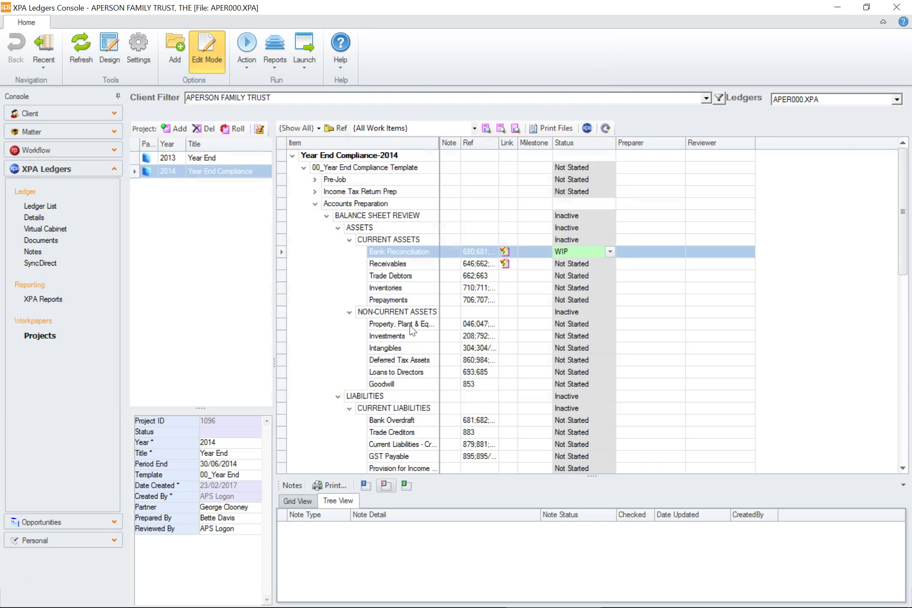
Set the status of Bank Reconciliation, Receivables, Trade Debtors, Inventories and Prepayments under Current Assets to Prepared
left_click(609, 252)
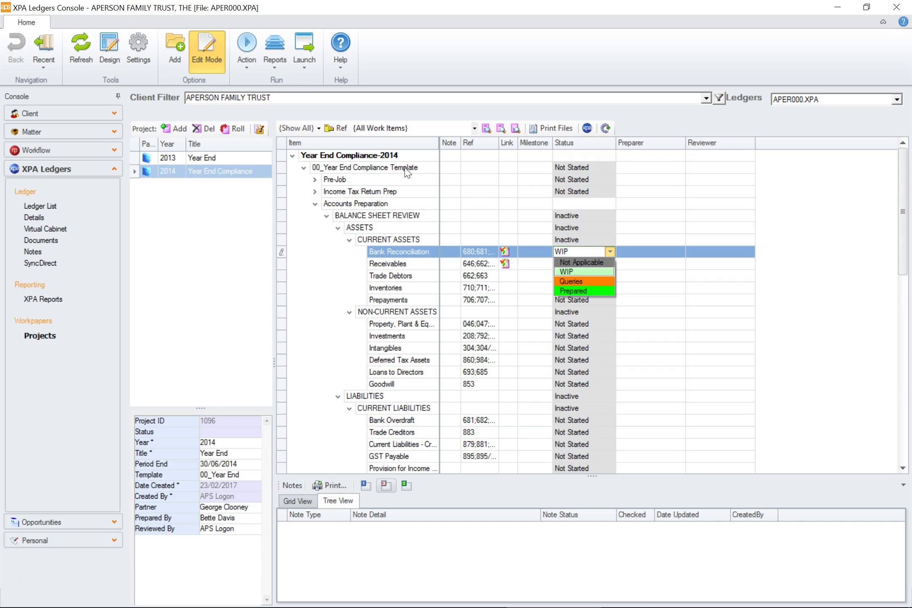
left_click(591, 290)
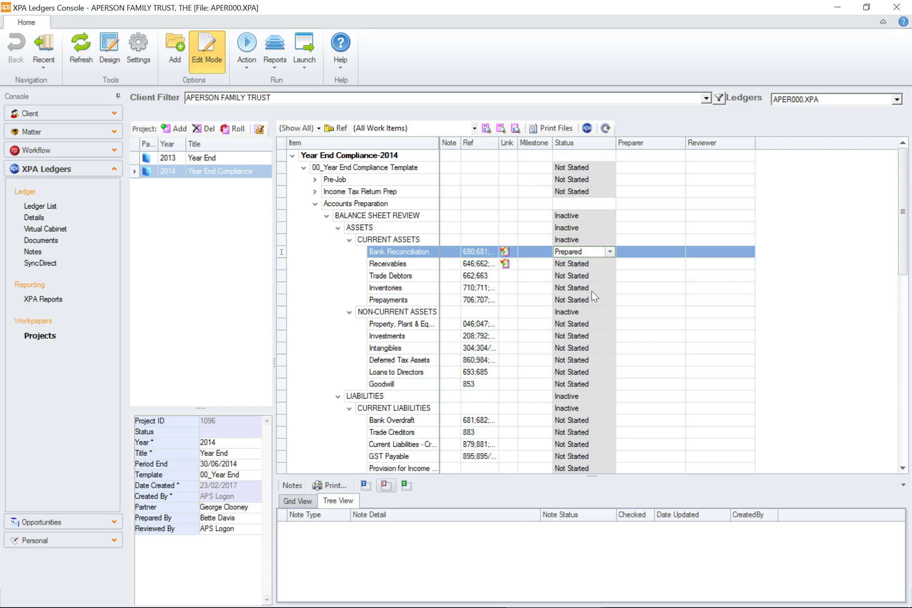
left_click(618, 263)
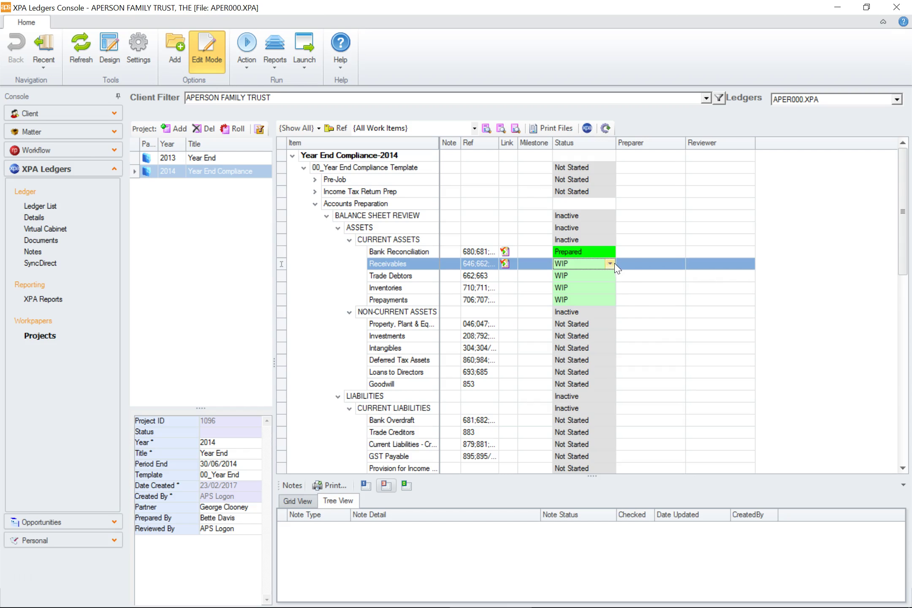
left_click(615, 264)
left_click(597, 303)
left_click(610, 276)
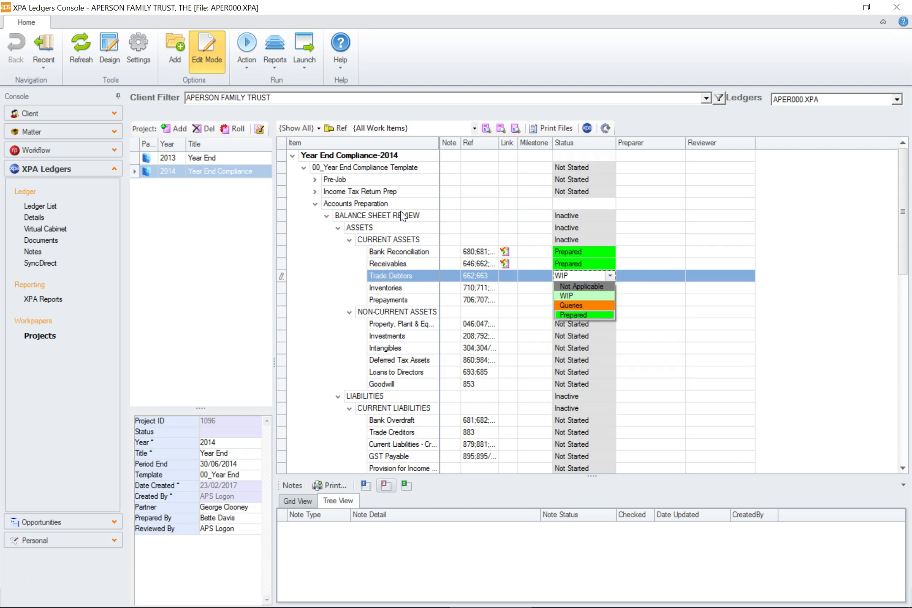
left_click(585, 315)
left_click(610, 287)
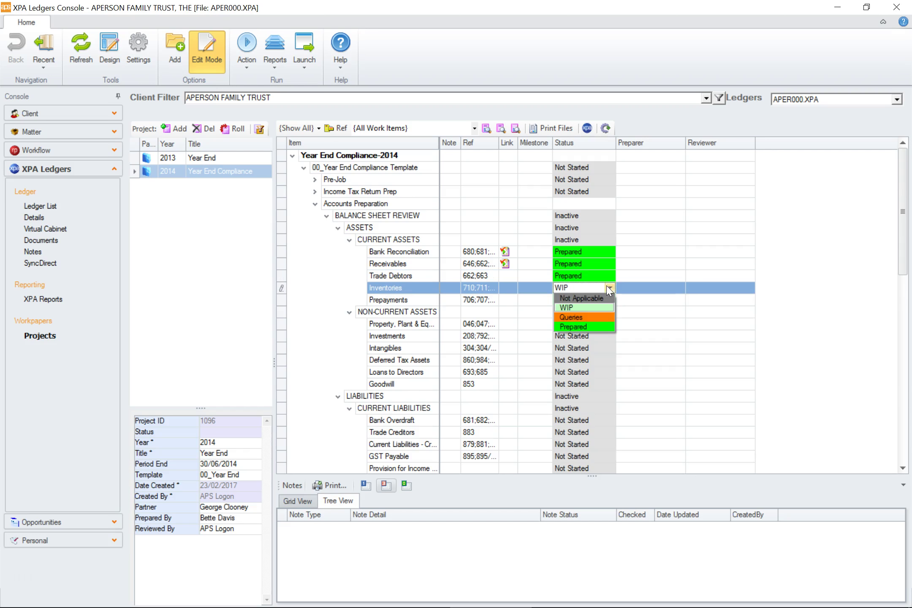
left_click(603, 327)
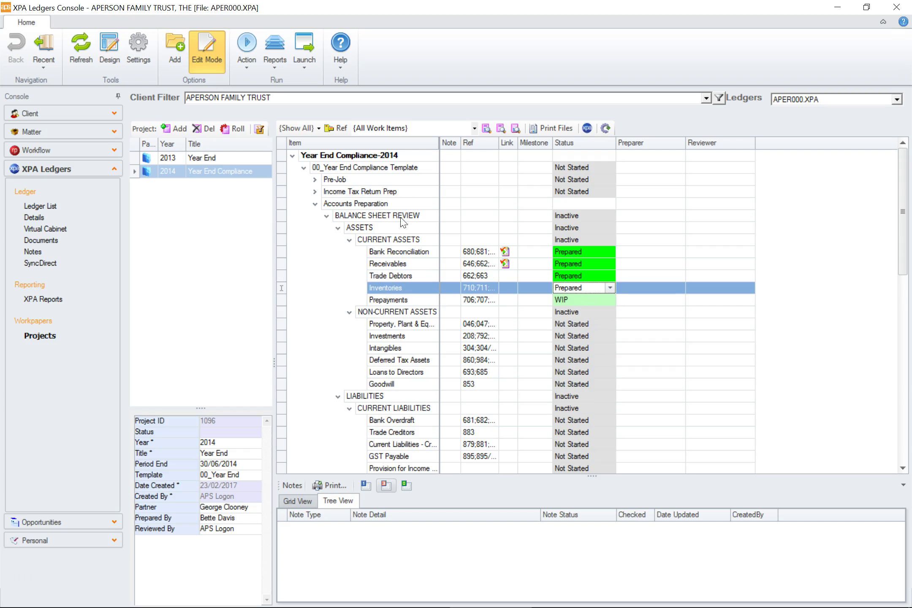
left_click(608, 301)
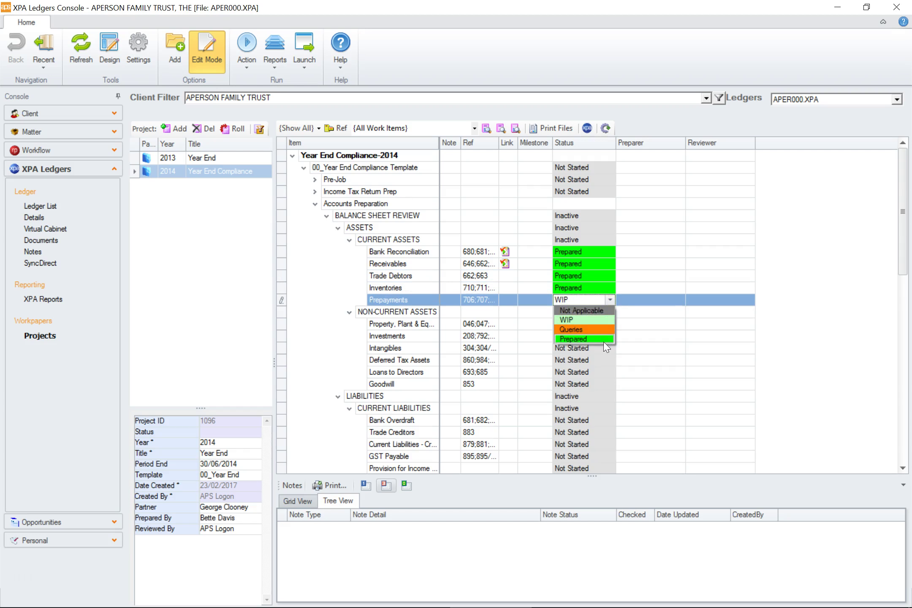
left_click(604, 340)
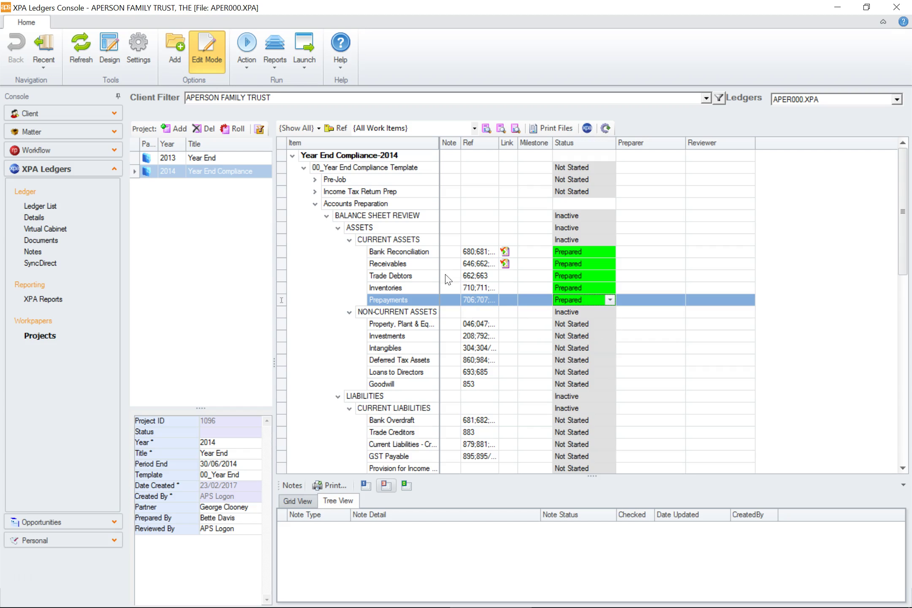
Start a new work item under Bank Reconciliation named "Client Source Docs" with account 680 as its reference
right_click(405, 253)
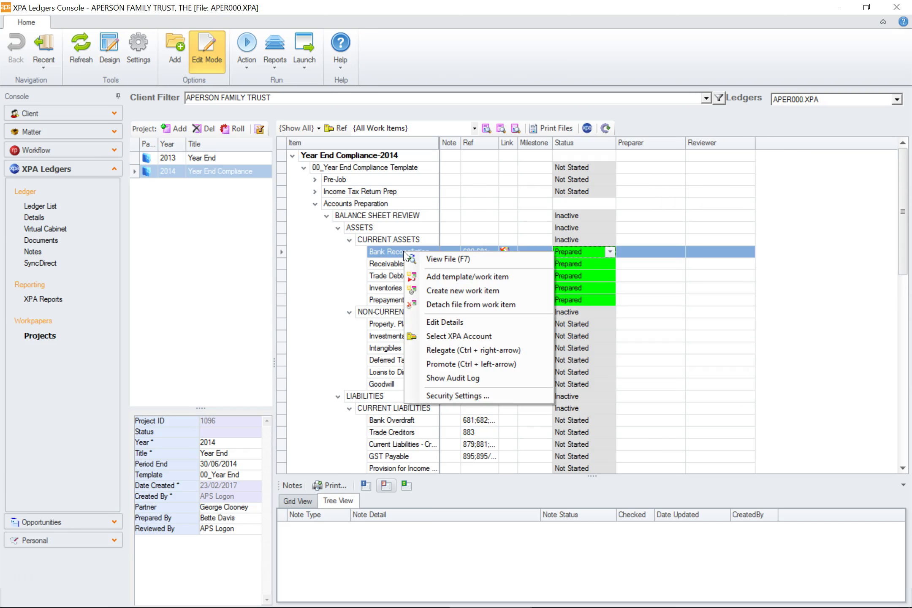
left_click(437, 291)
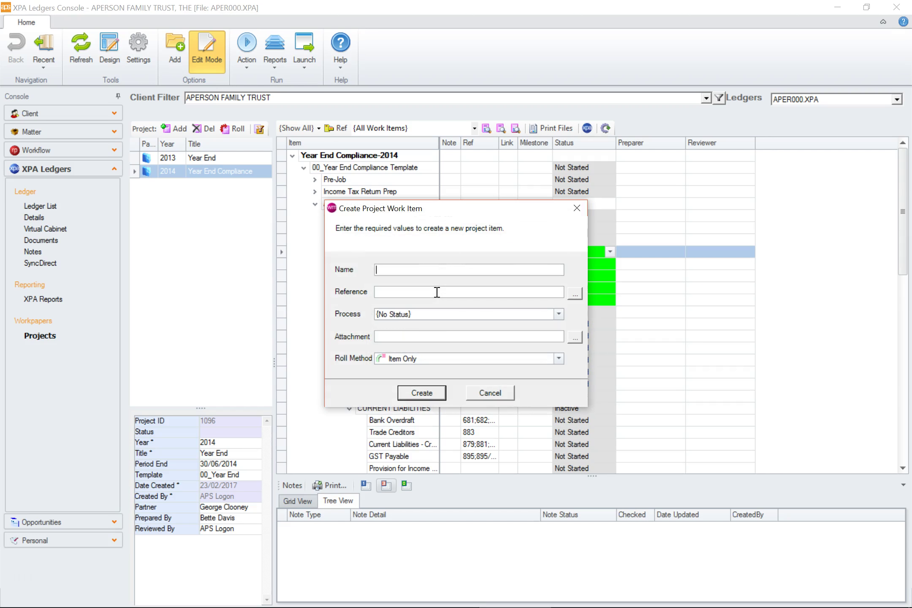
type("Client Source Docs")
left_click(574, 296)
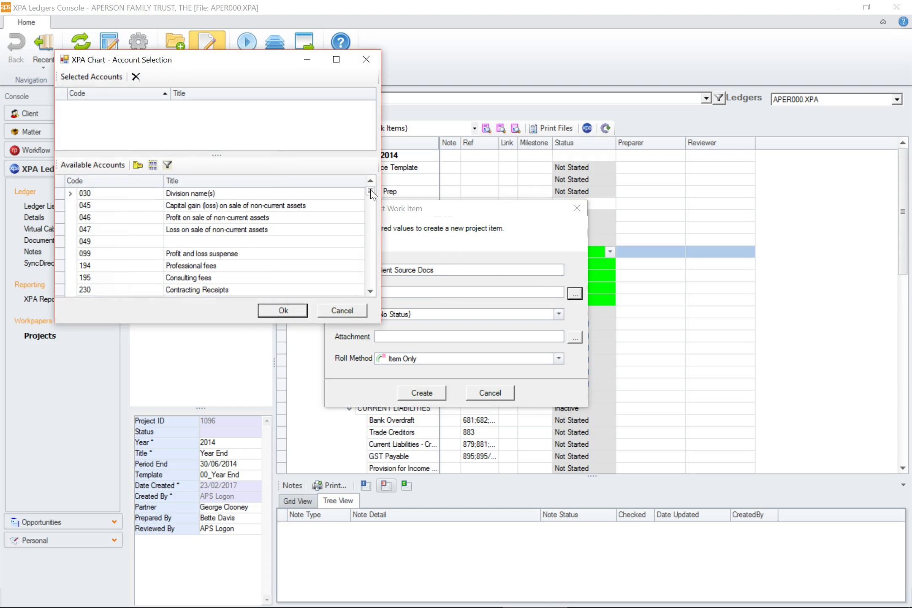
left_click_drag(371, 192, 373, 258)
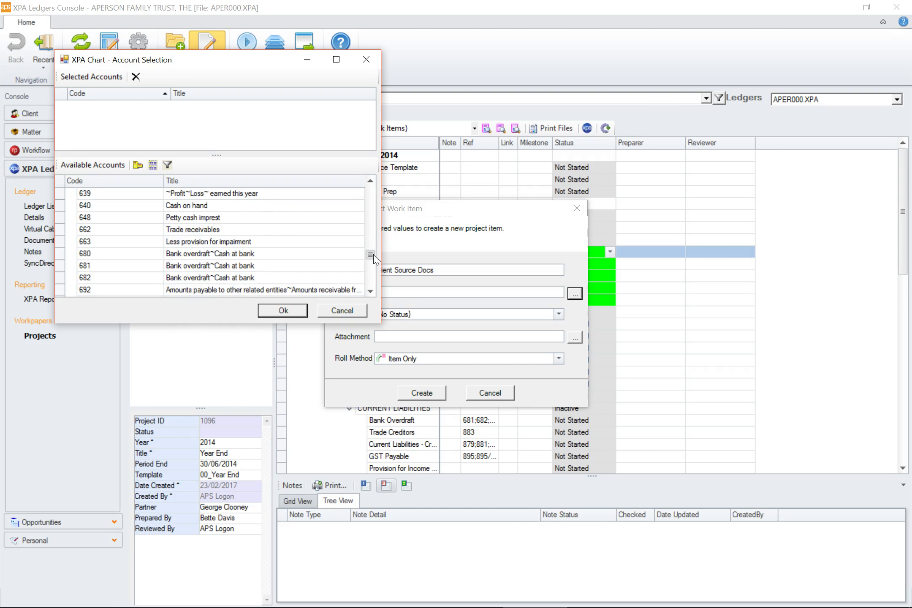
double_click(274, 256)
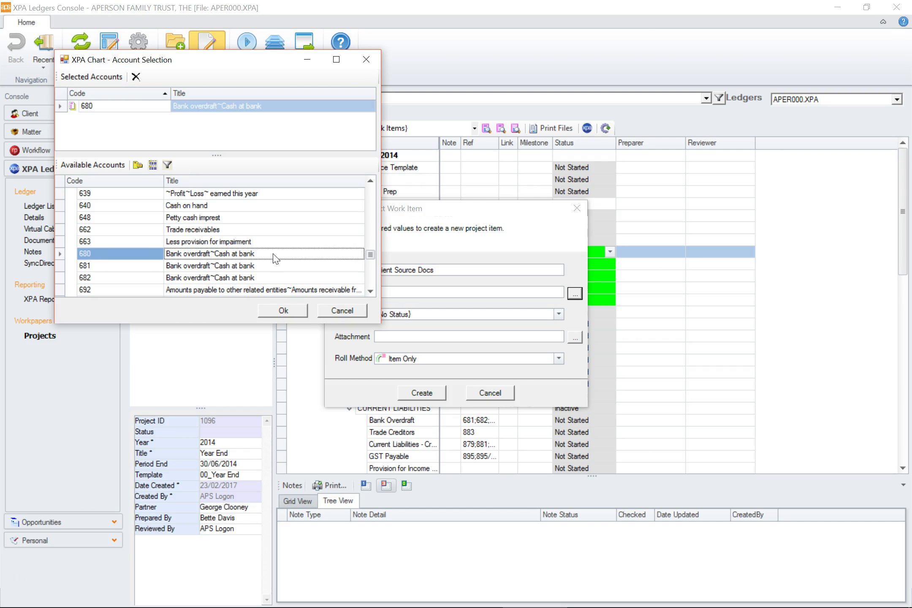
left_click(283, 311)
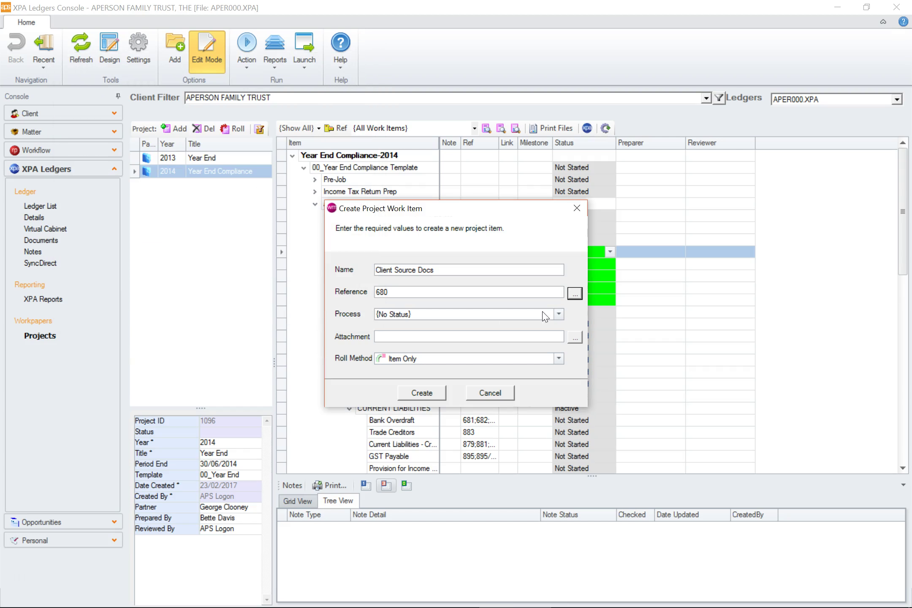
Attach the "Source docs" workbook from the Desktop to the new work item and keep the roll method as Item Only
left_click(574, 338)
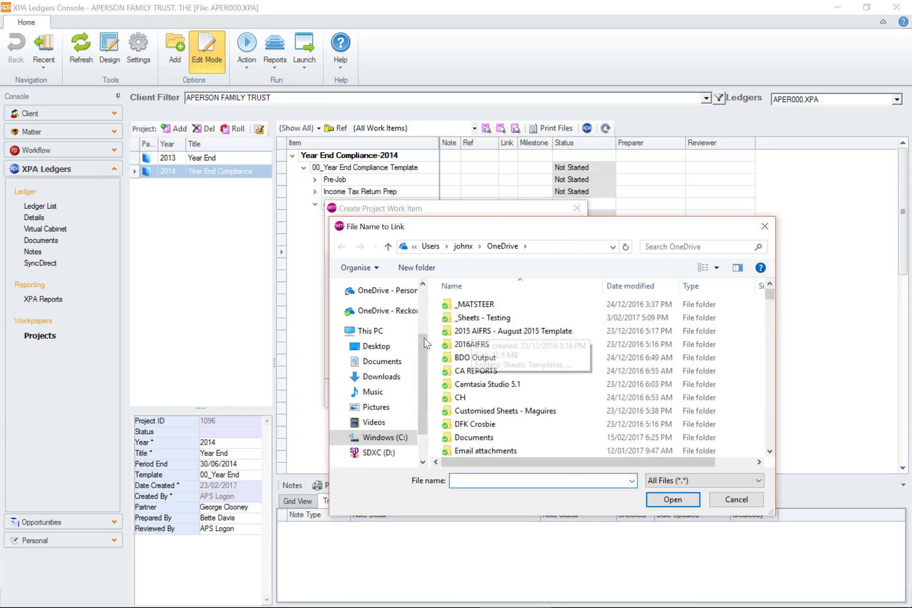
left_click(377, 346)
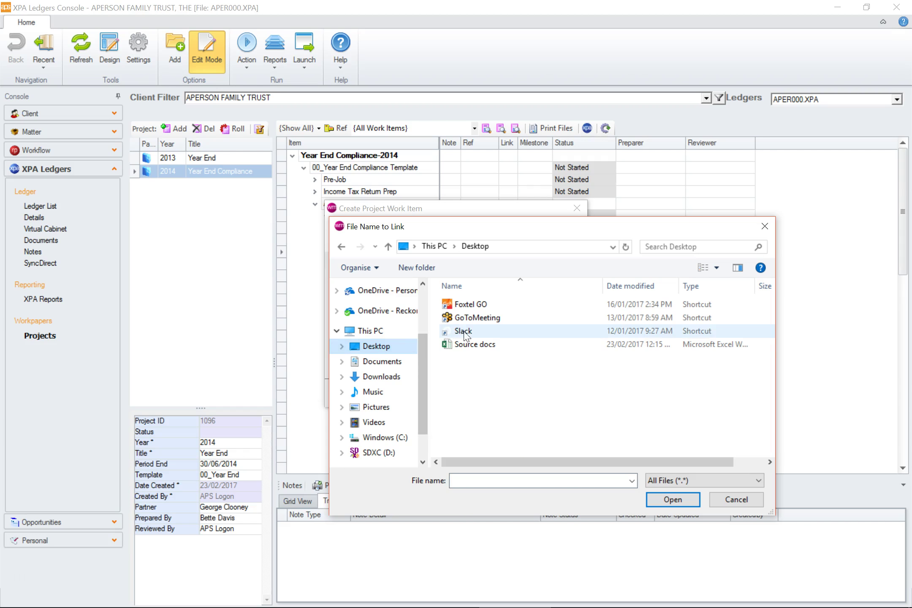
double_click(479, 345)
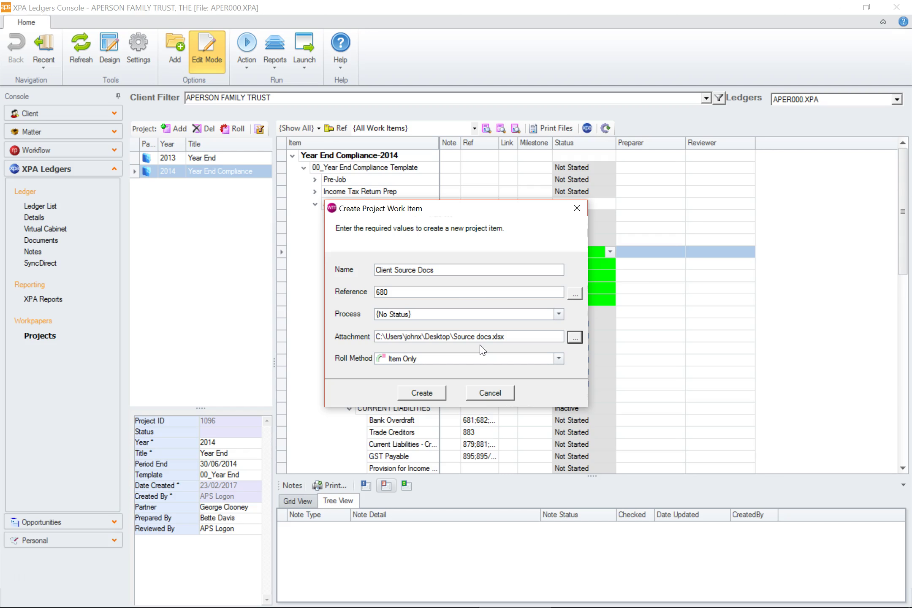
left_click(559, 359)
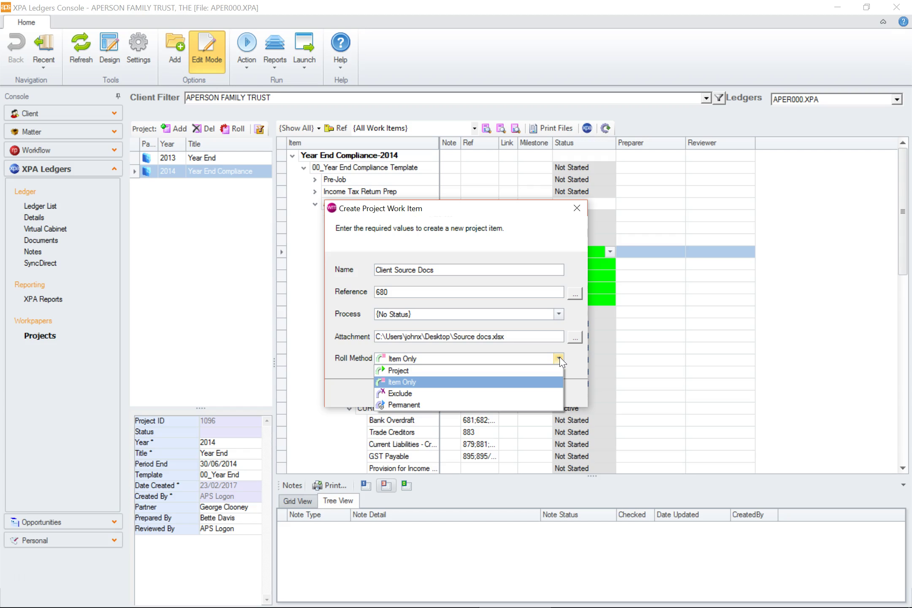
left_click(531, 390)
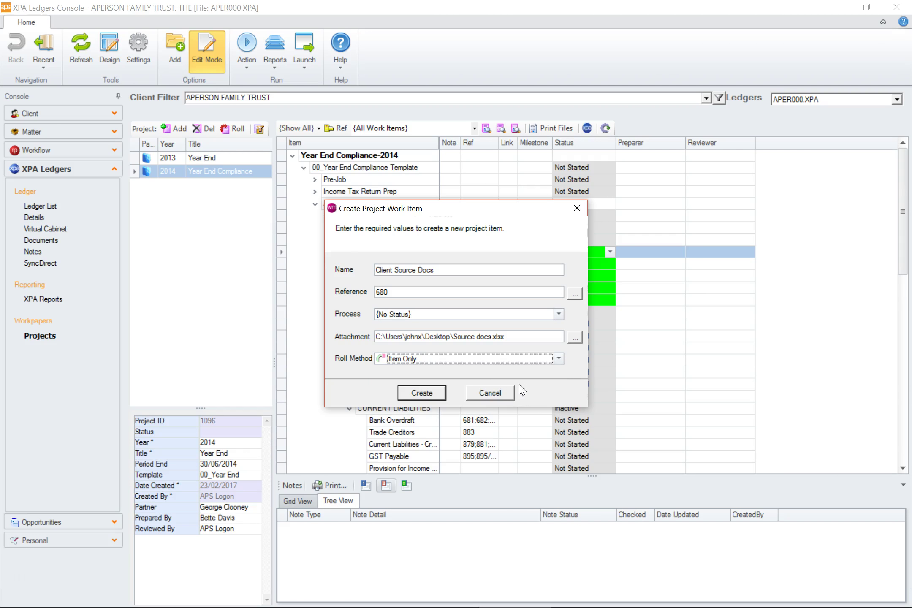
Create the Client Source Docs work item, linking only the Bank sheet of the workbook
left_click(429, 395)
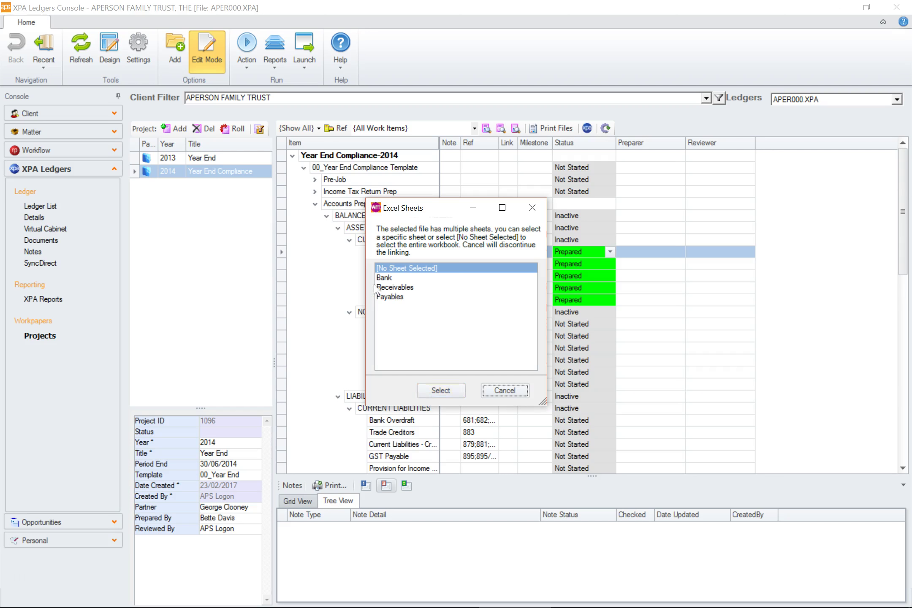
left_click(392, 278)
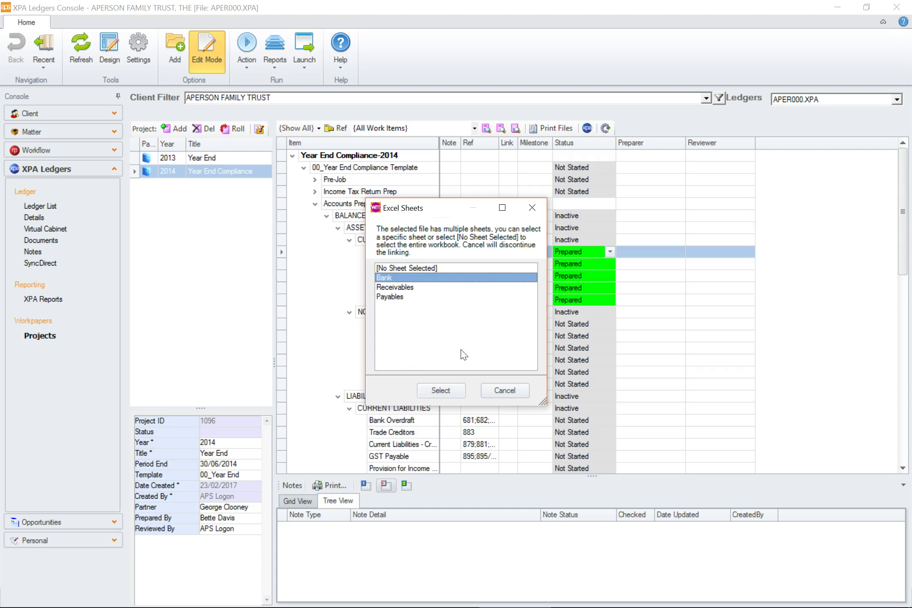
left_click(449, 391)
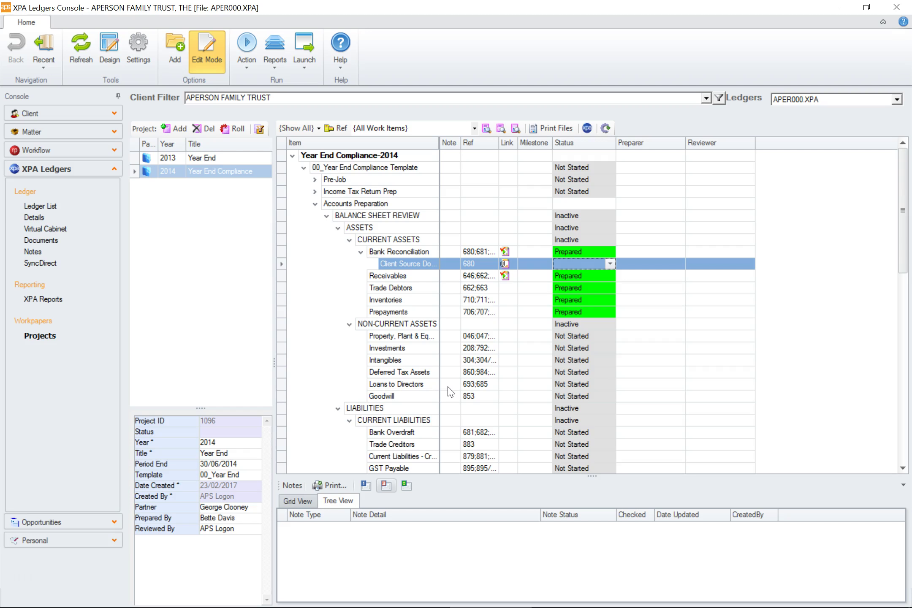
right_click(508, 292)
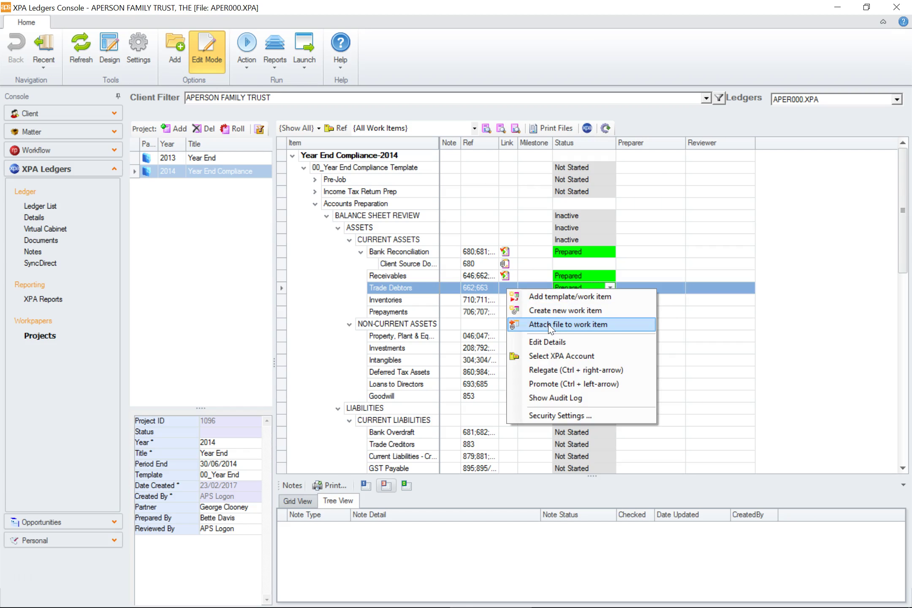
left_click(792, 293)
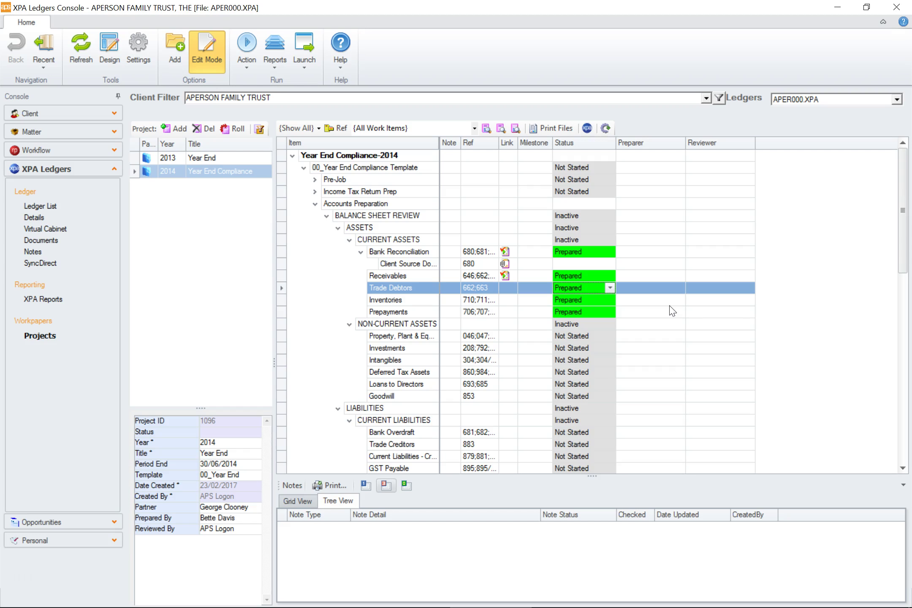
Set the status of Trade Debtors under Current Assets to Queries
left_click(610, 288)
left_click(607, 297)
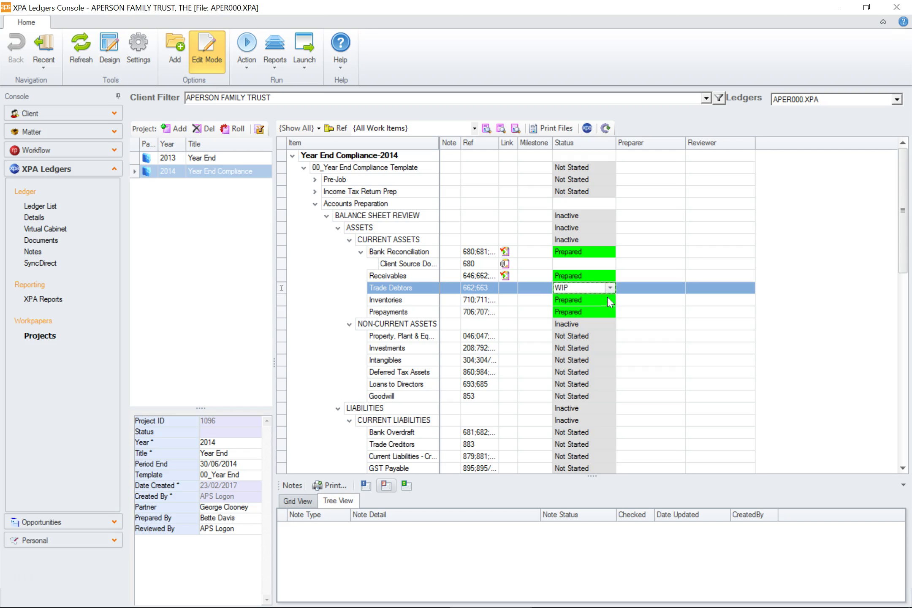
left_click(611, 288)
left_click(706, 286)
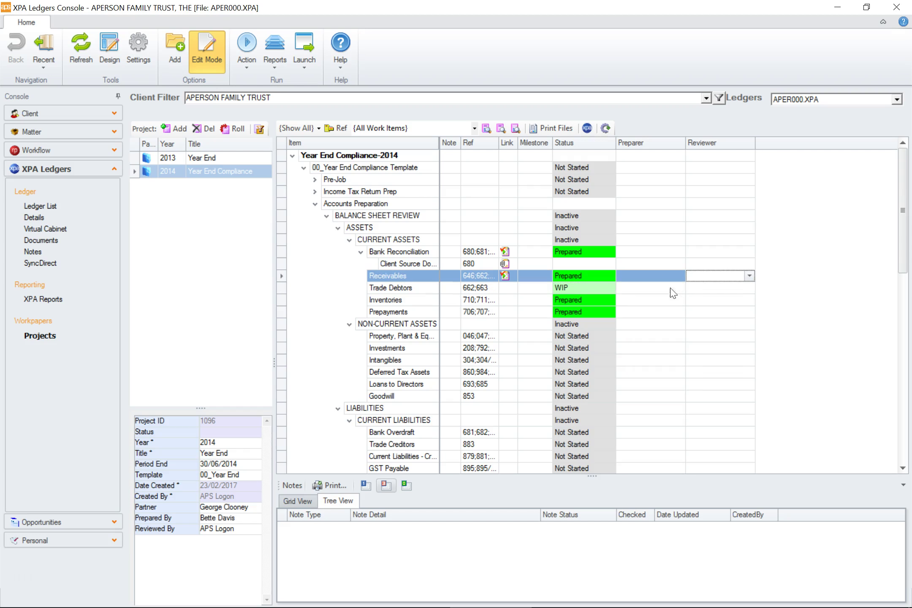
left_click(611, 289)
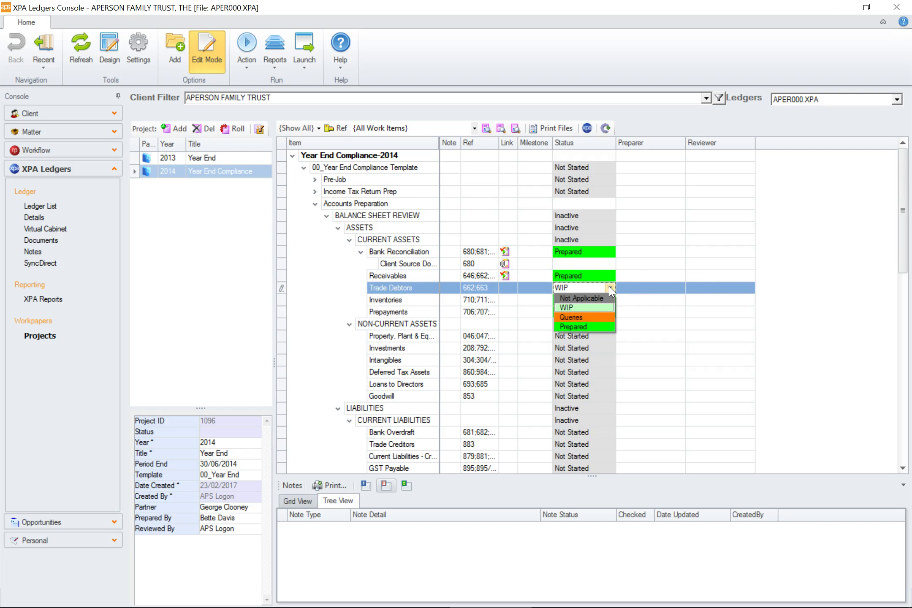
left_click(594, 318)
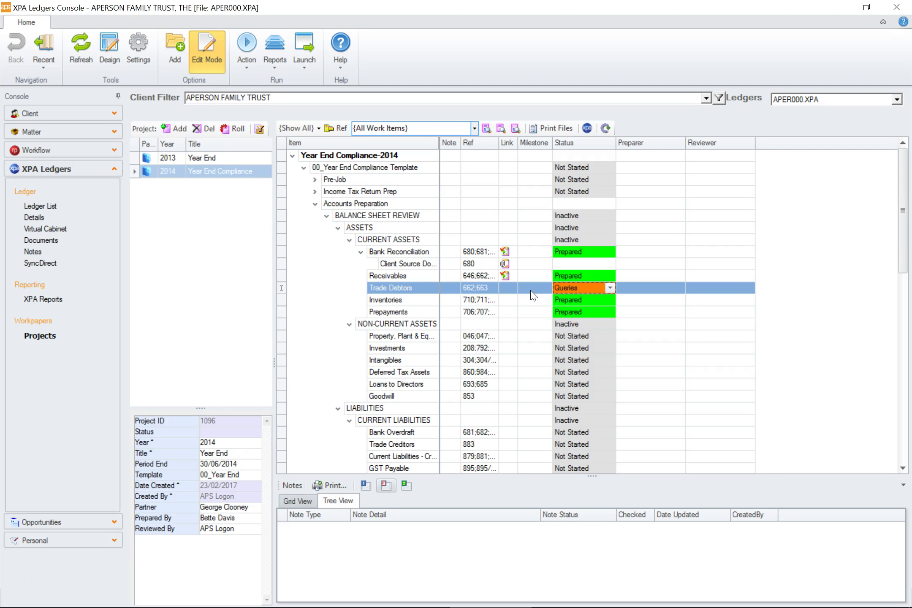
Start a Query note thread on Trade Debtors reading "We need to ask the client to provide this information"
right_click(418, 549)
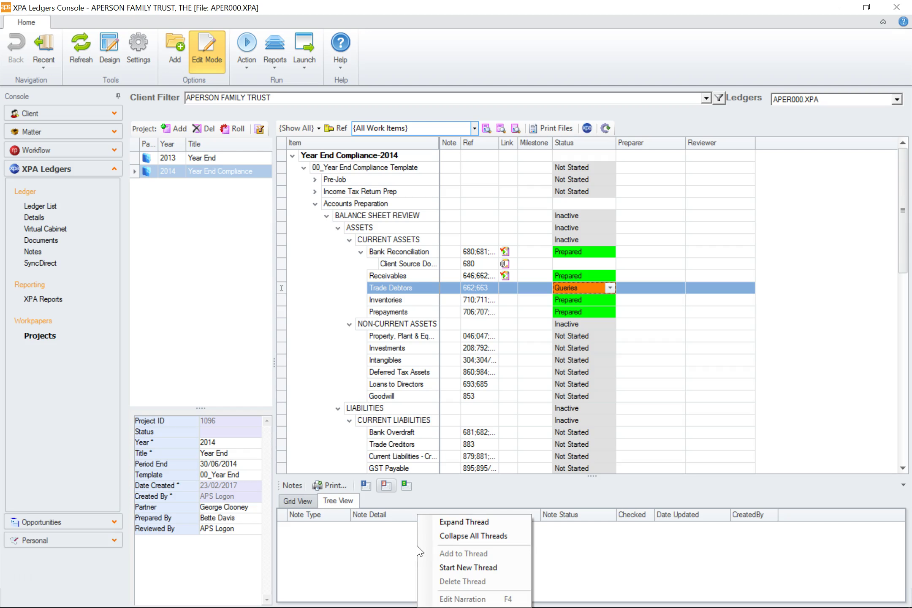
left_click(464, 569)
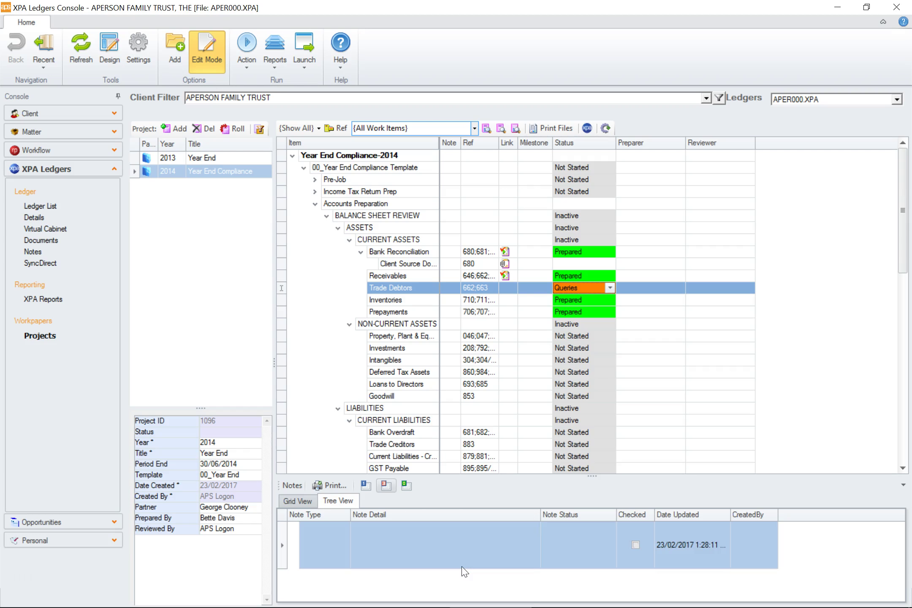
left_click(346, 538)
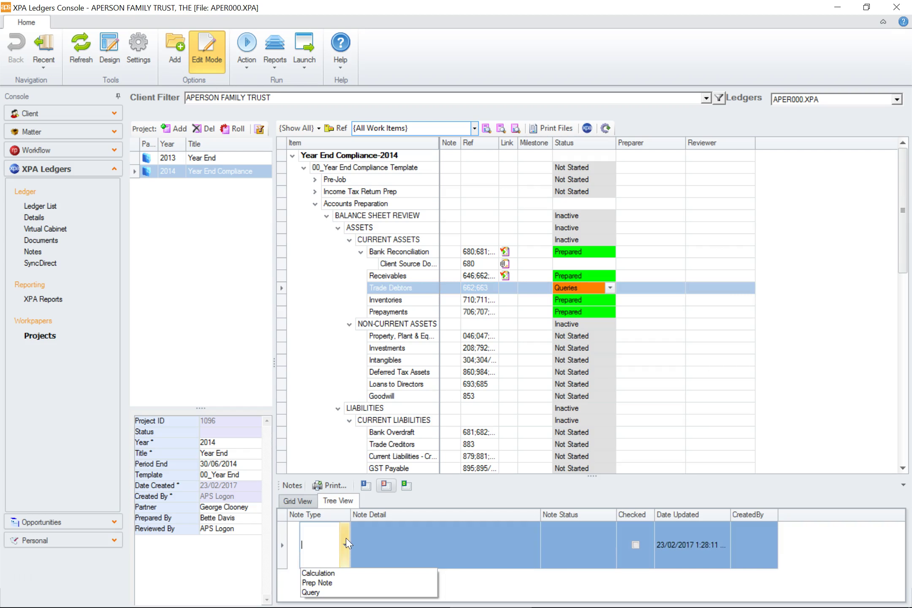
left_click(328, 593)
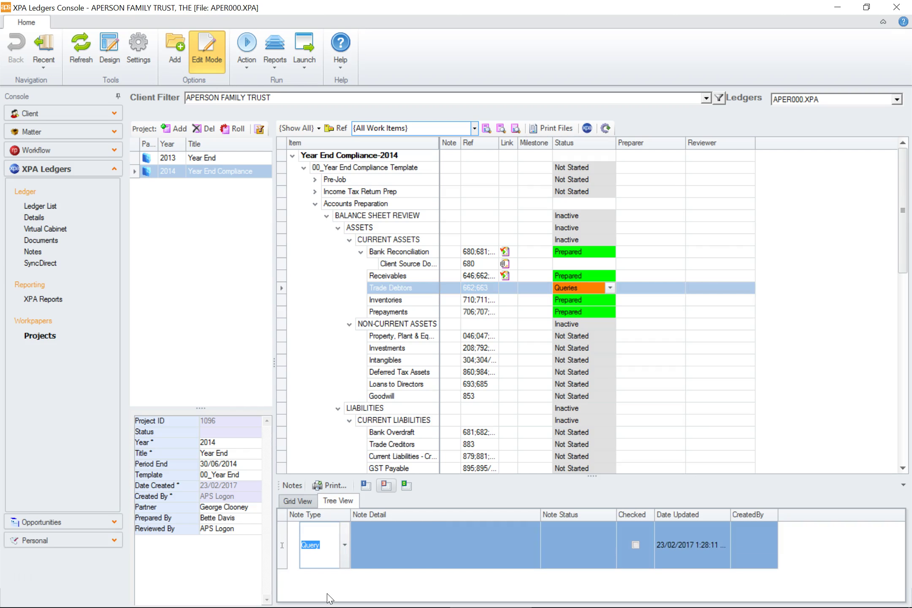
left_click(404, 550)
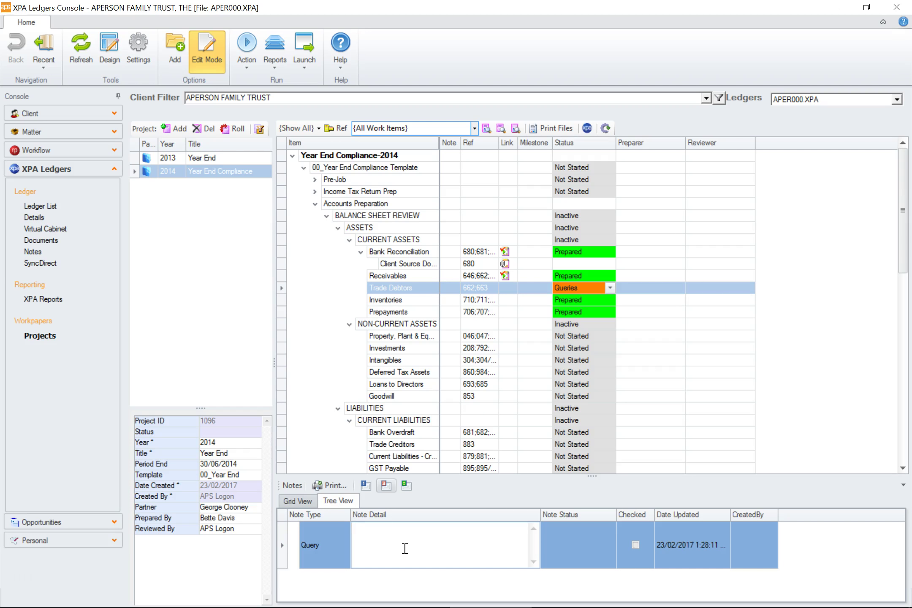
type("We need to ask the client to provide this")
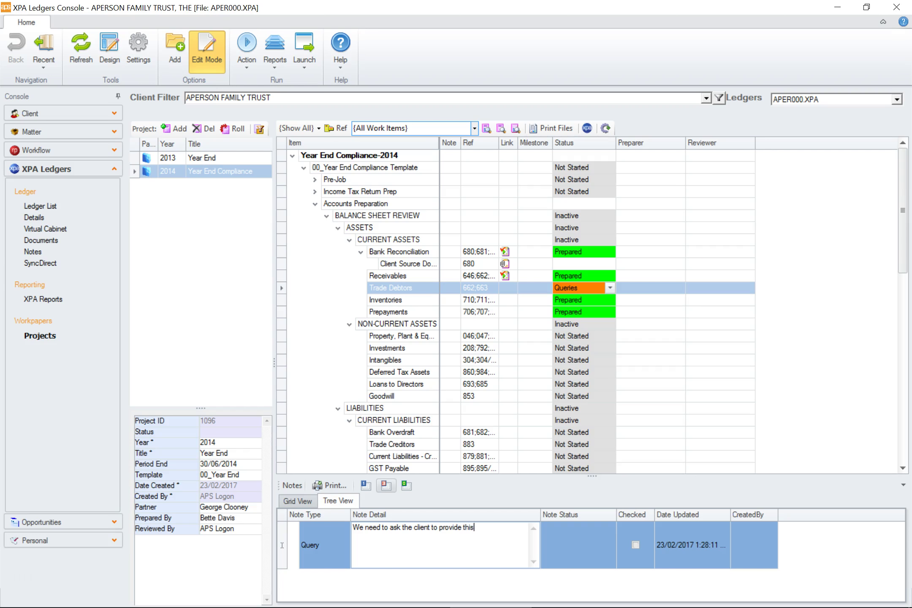
type(" information")
Set the note status of the Trade Debtors query to 1-Awaiting Input
left_click(601, 537)
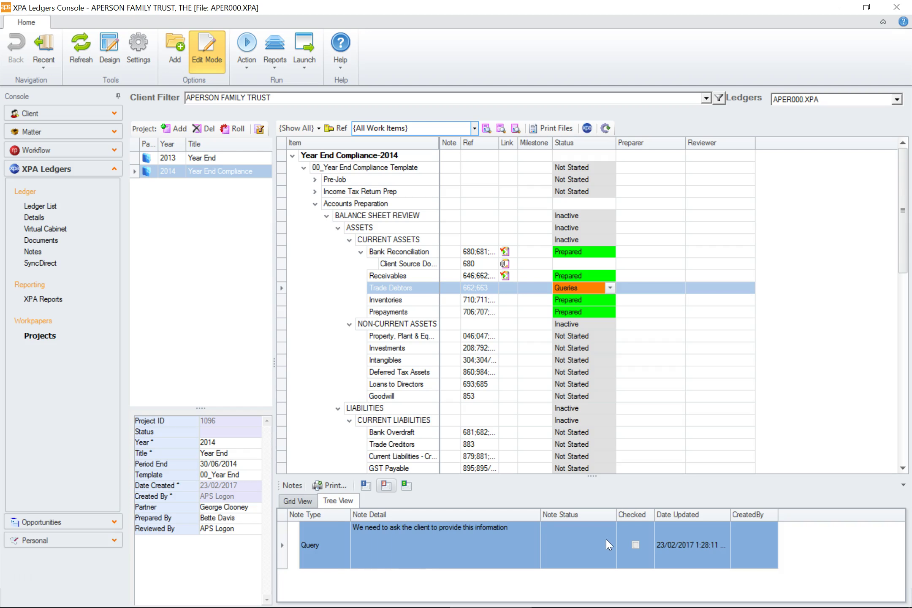
left_click(609, 540)
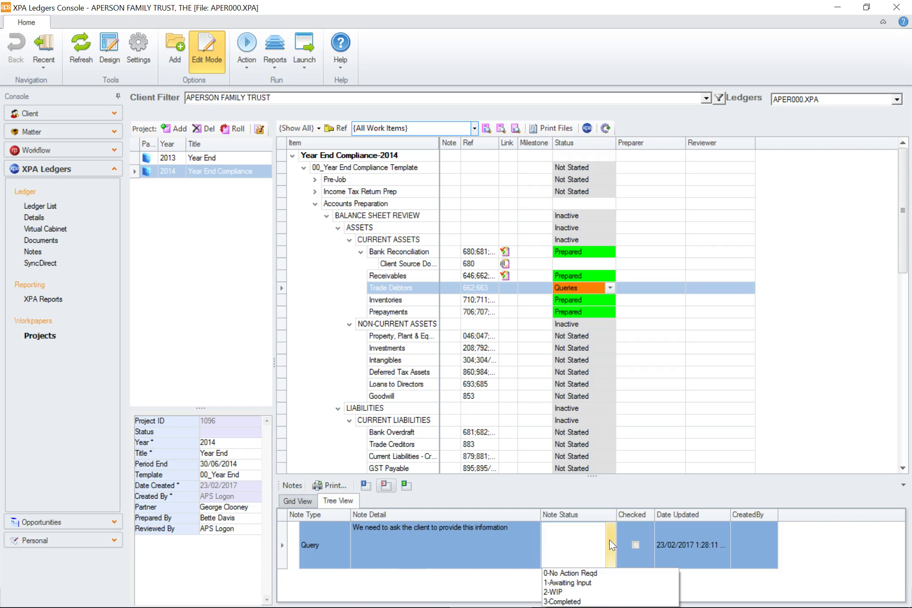
left_click(579, 583)
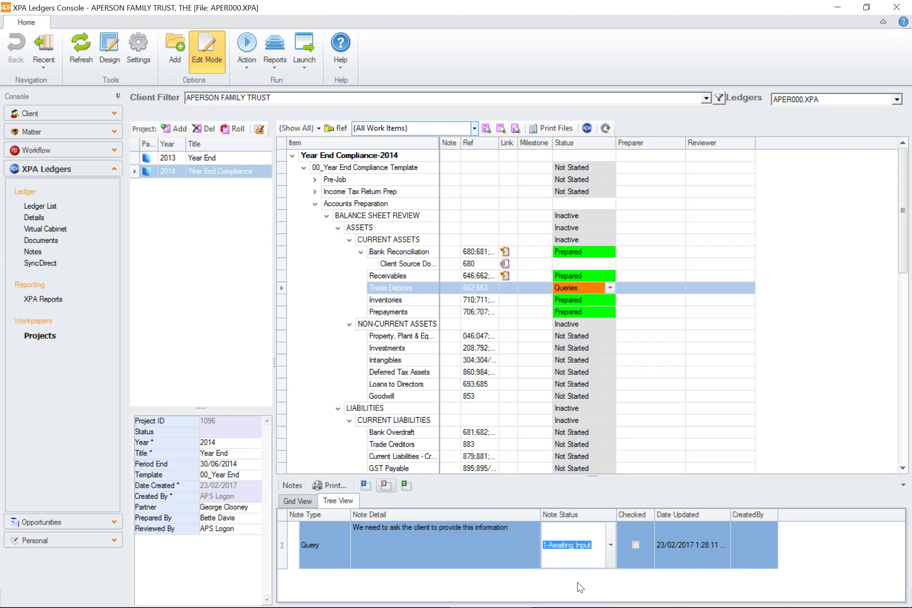
left_click(581, 587)
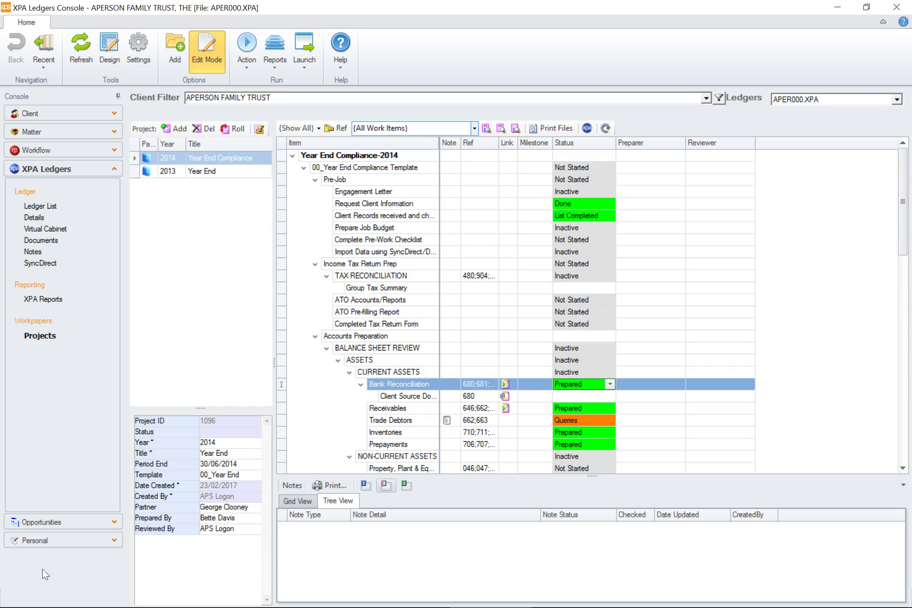
Set the status of Bank Reconciliation to Rework Required and start a Prep Note thread on it
left_click(610, 384)
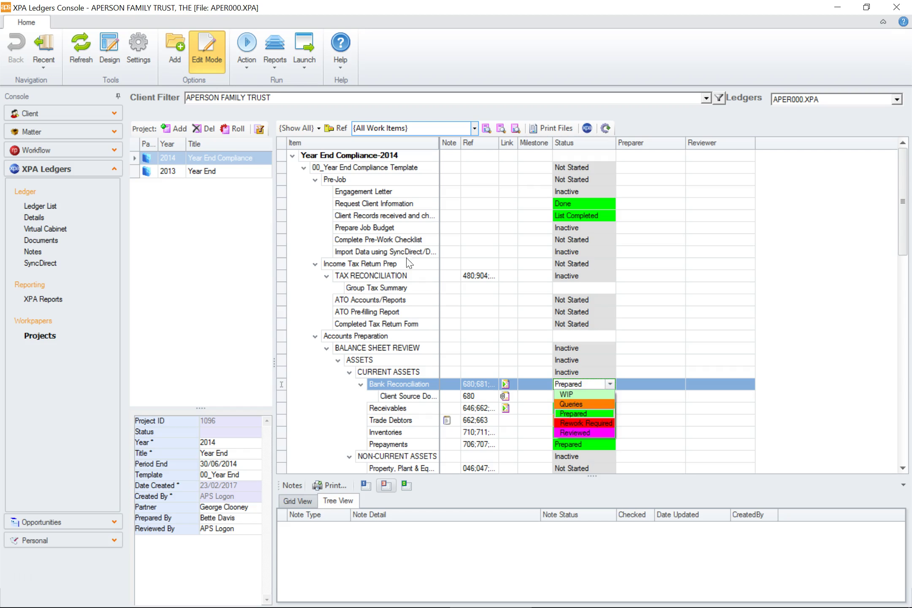
left_click(605, 424)
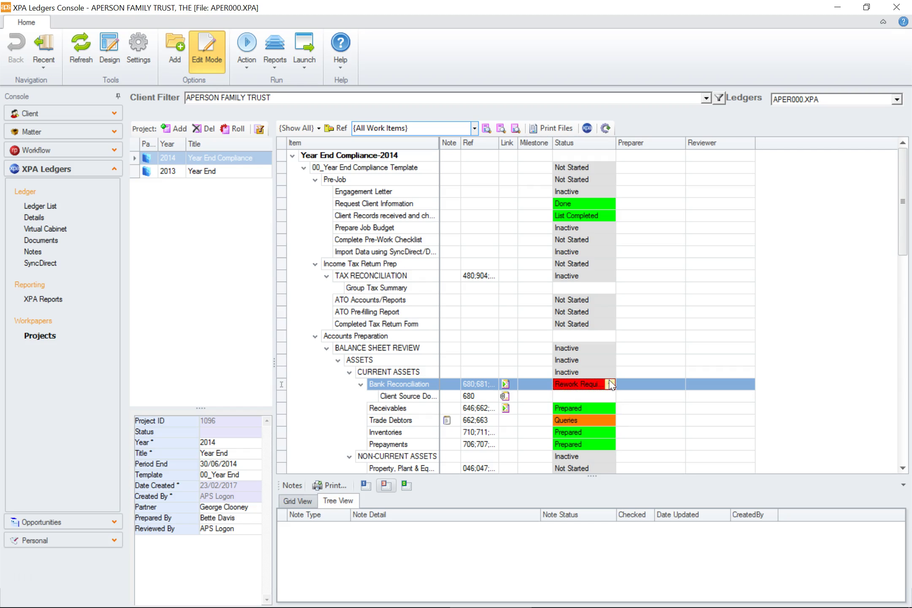
right_click(448, 540)
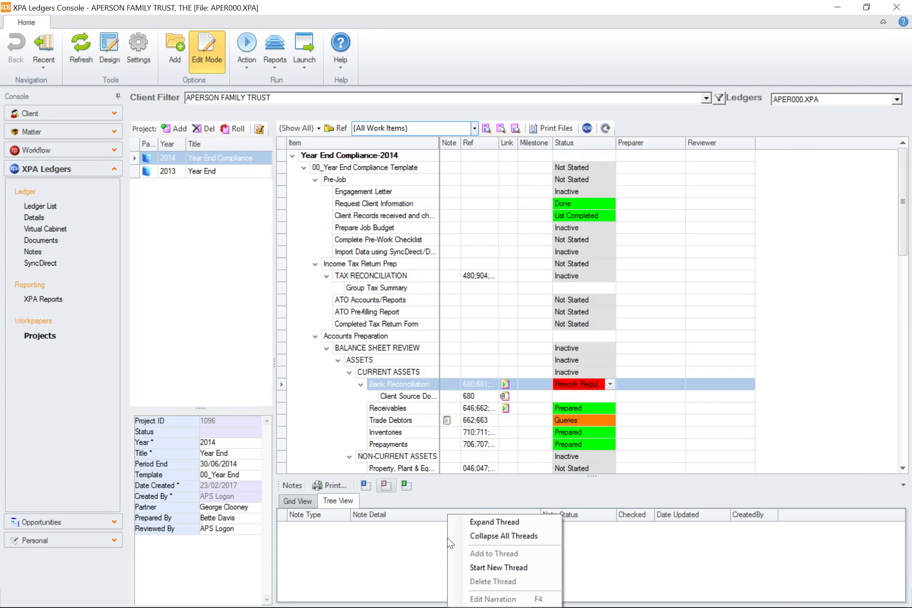
left_click(494, 568)
left_click(335, 539)
left_click(345, 544)
left_click(341, 582)
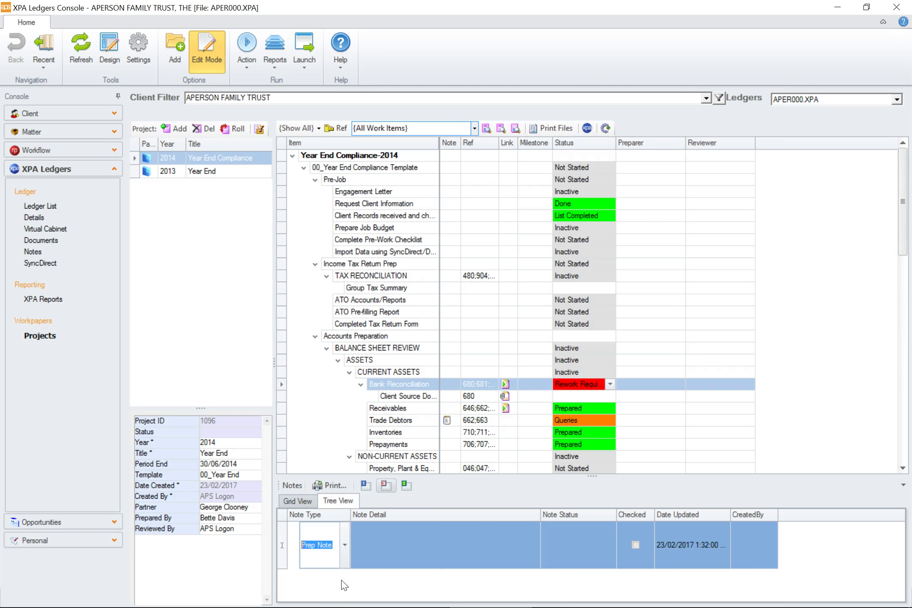
Enter "Workpaper does not match source docs" as the detail of the Bank Reconciliation prep note and save it
left_click(416, 541)
type("W")
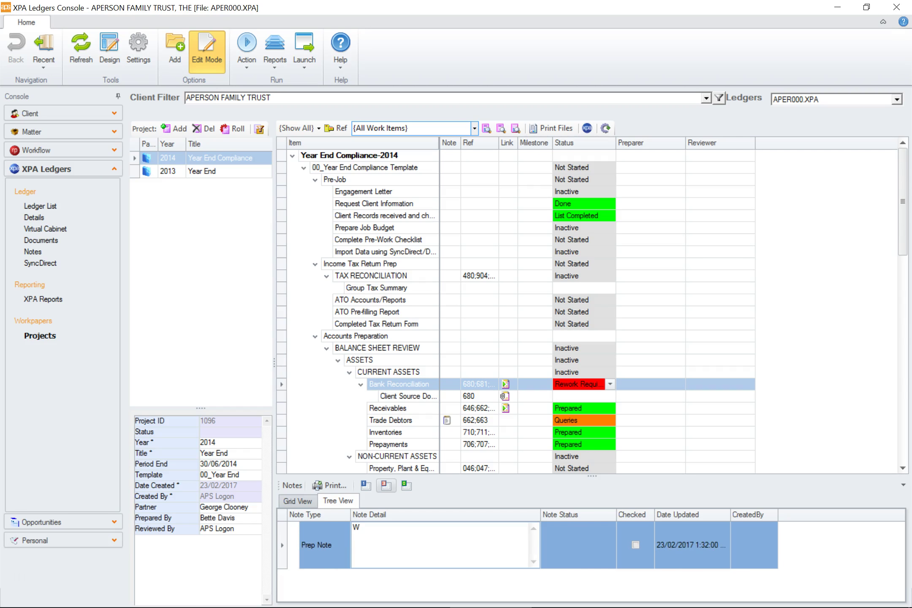
type("orkpaper does not match source docs")
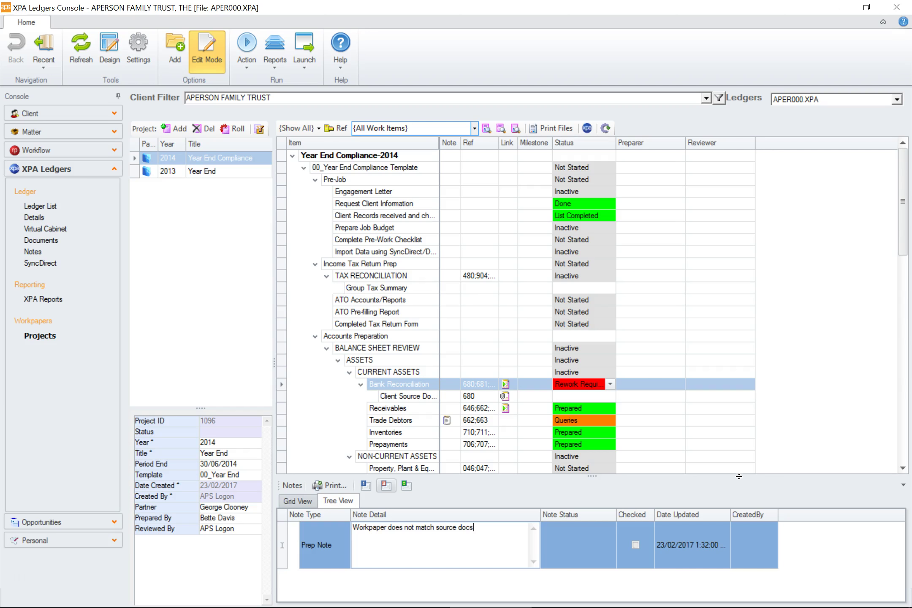
left_click(818, 363)
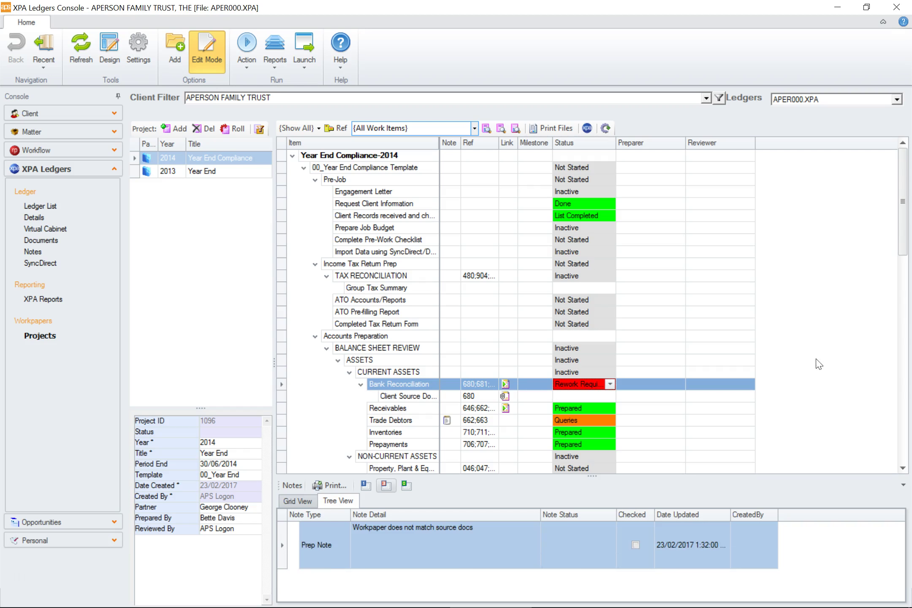
left_click(696, 374)
left_click(815, 330)
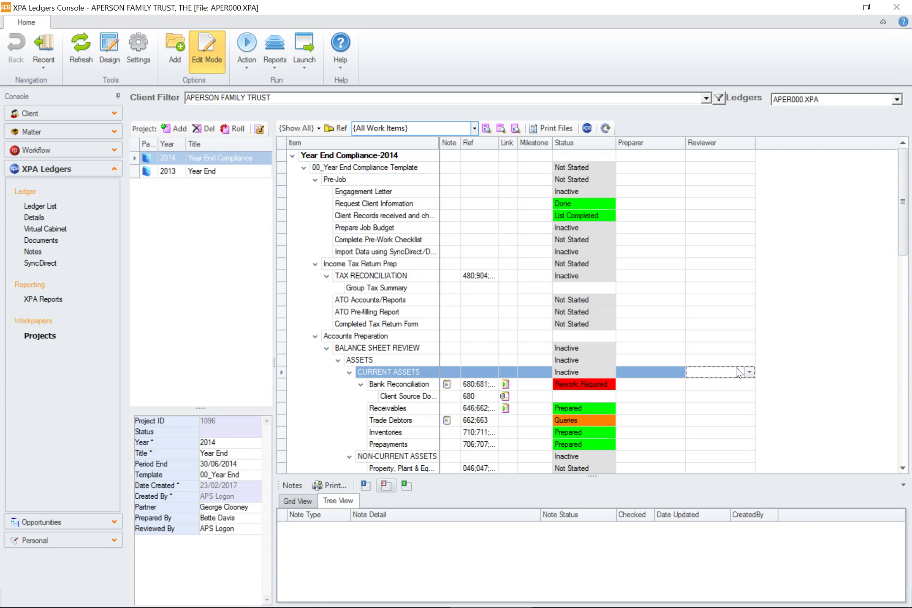
Assign APS Logon as preparer and Audrey Hepburn as reviewer of Bank Reconciliation
left_click(680, 386)
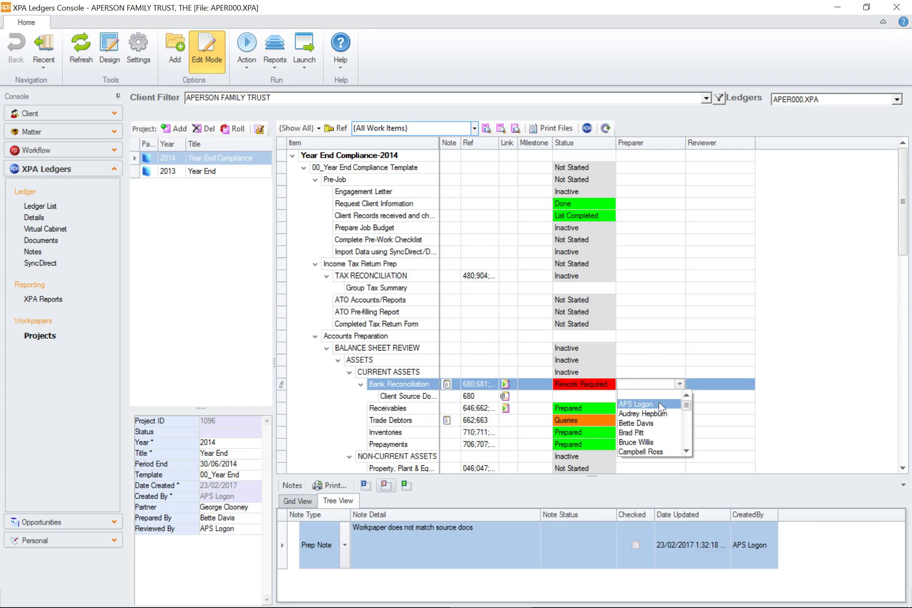
left_click(635, 404)
left_click(733, 382)
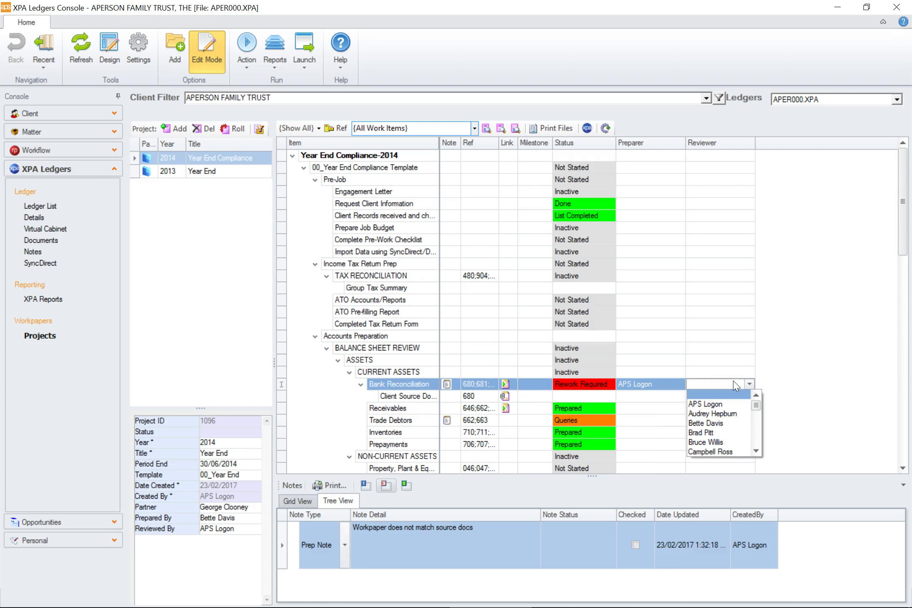
left_click(733, 414)
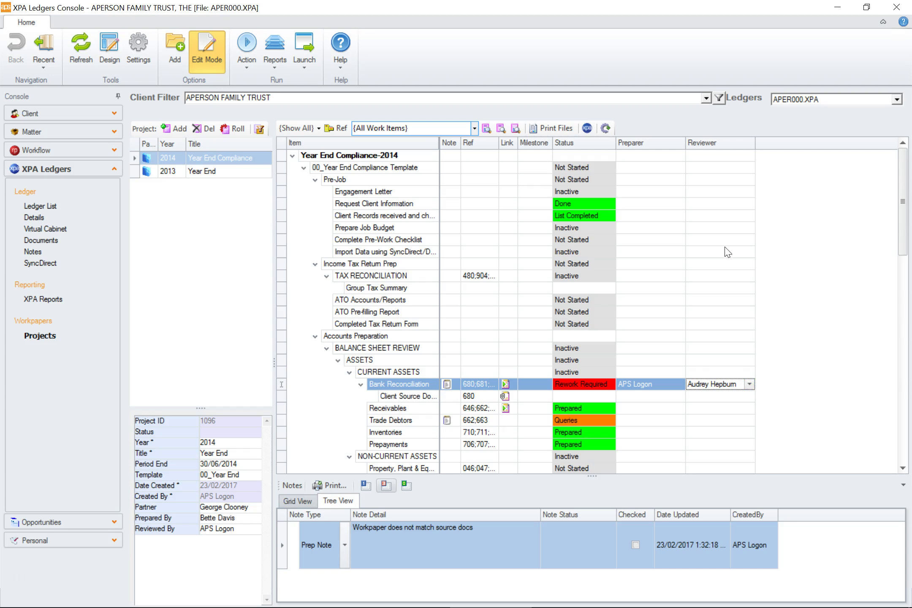
left_click(613, 157)
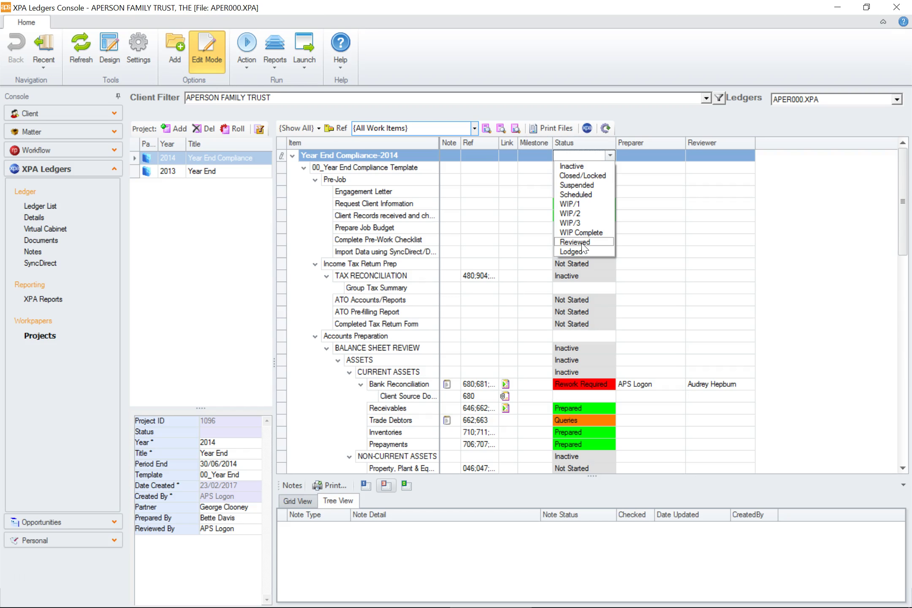
left_click(362, 207)
left_click(232, 212)
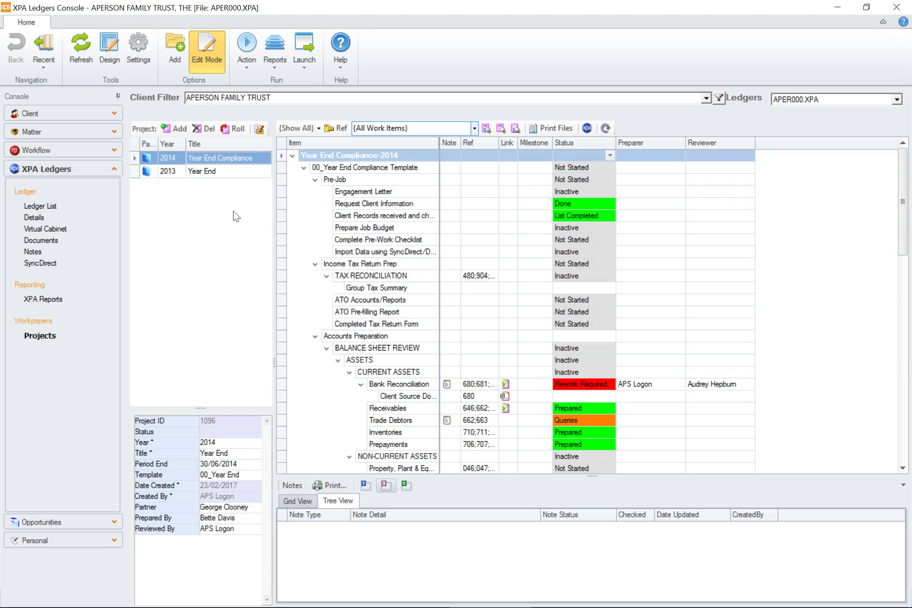
Open the 2013 Year End project and set its overall project status to WIP Complete
left_click(235, 172)
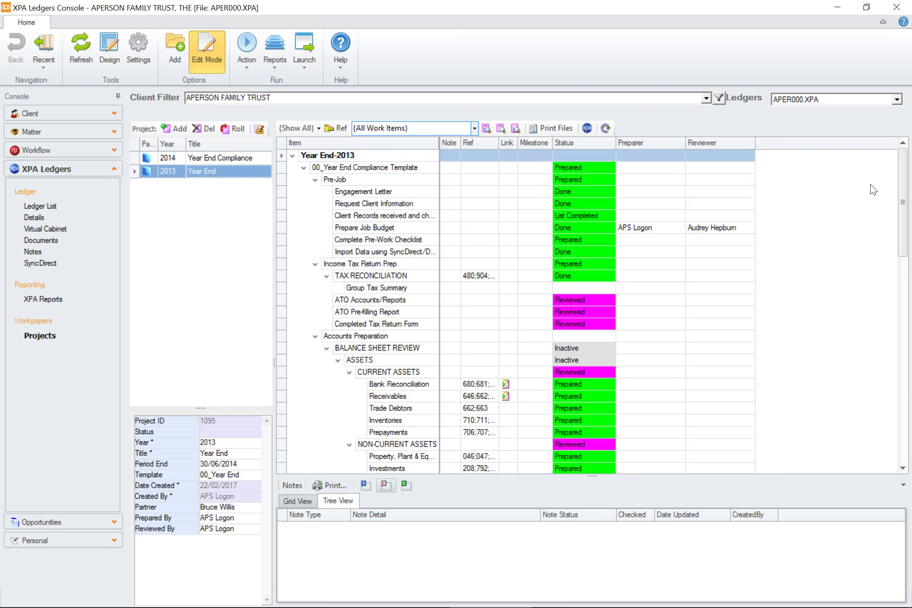
mouse_move(904, 203)
left_mouse_down()
mouse_move(904, 231)
mouse_move(904, 196)
left_mouse_up()
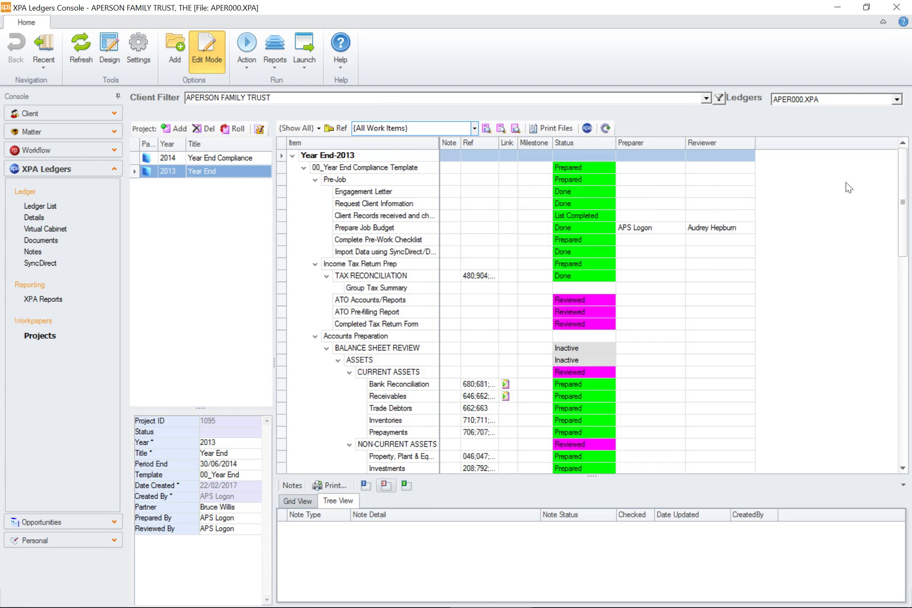
left_click(611, 156)
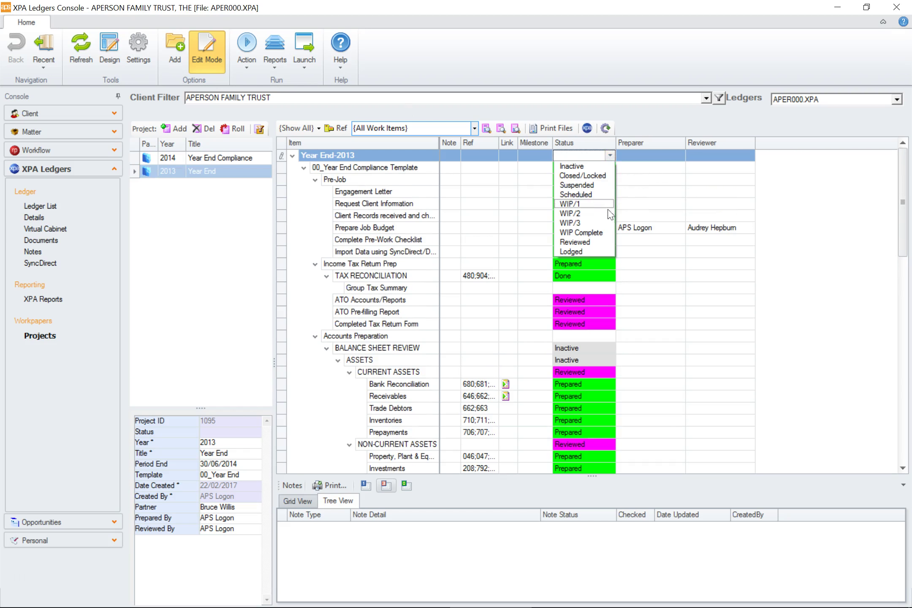
left_click(600, 233)
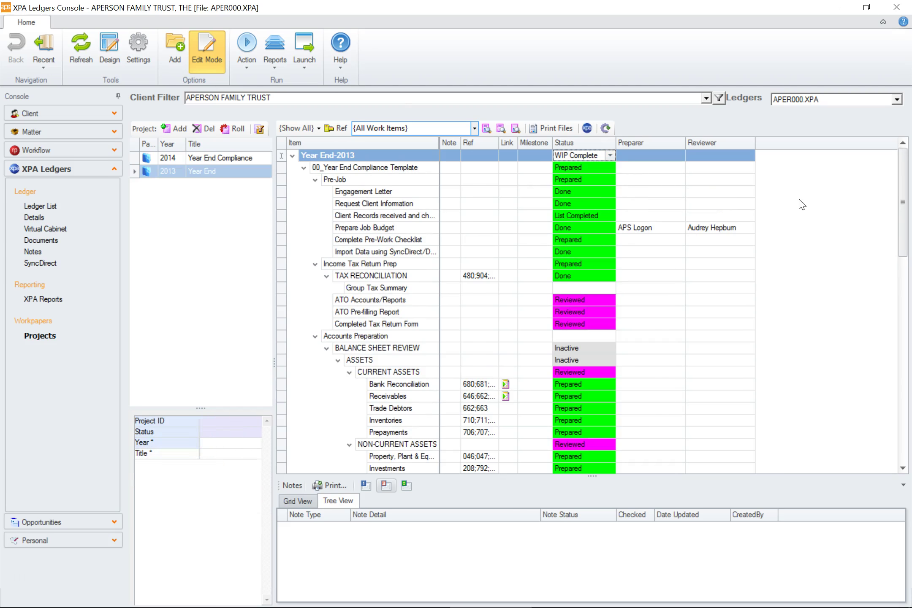